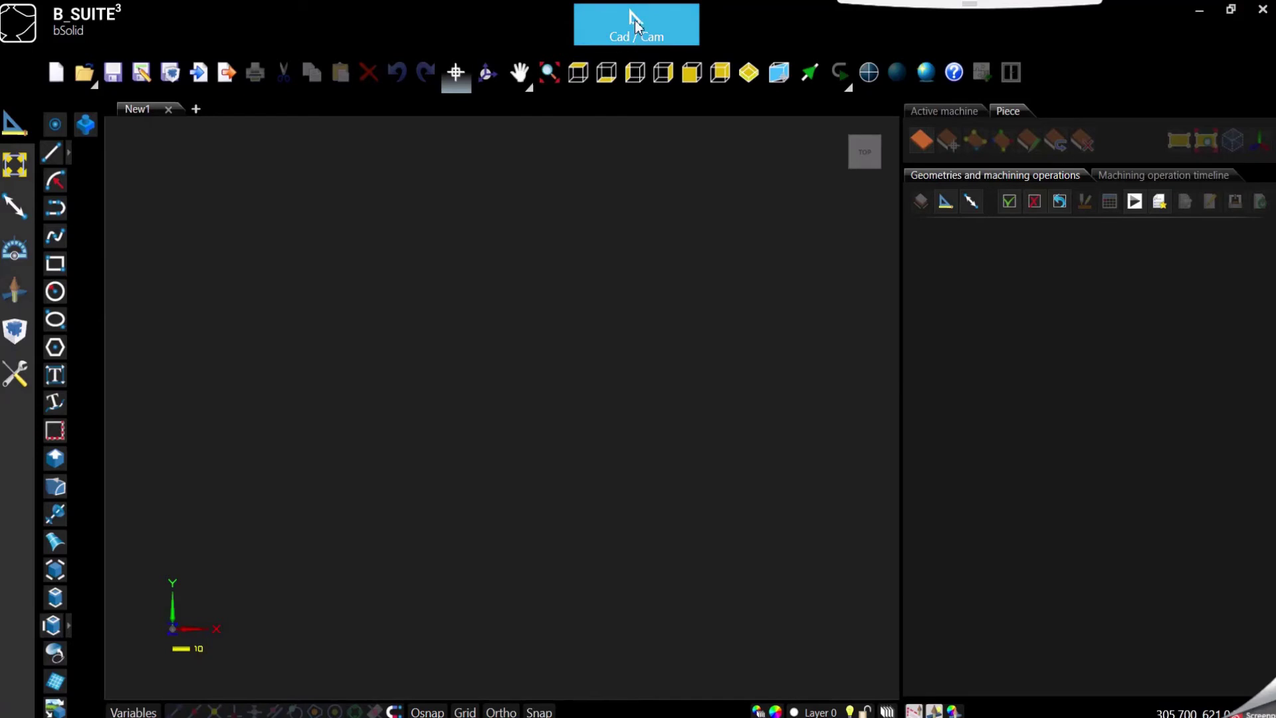
Step: Switch to the tool register and unlock maintenance access by entering the maintenance password
left_click(635, 24)
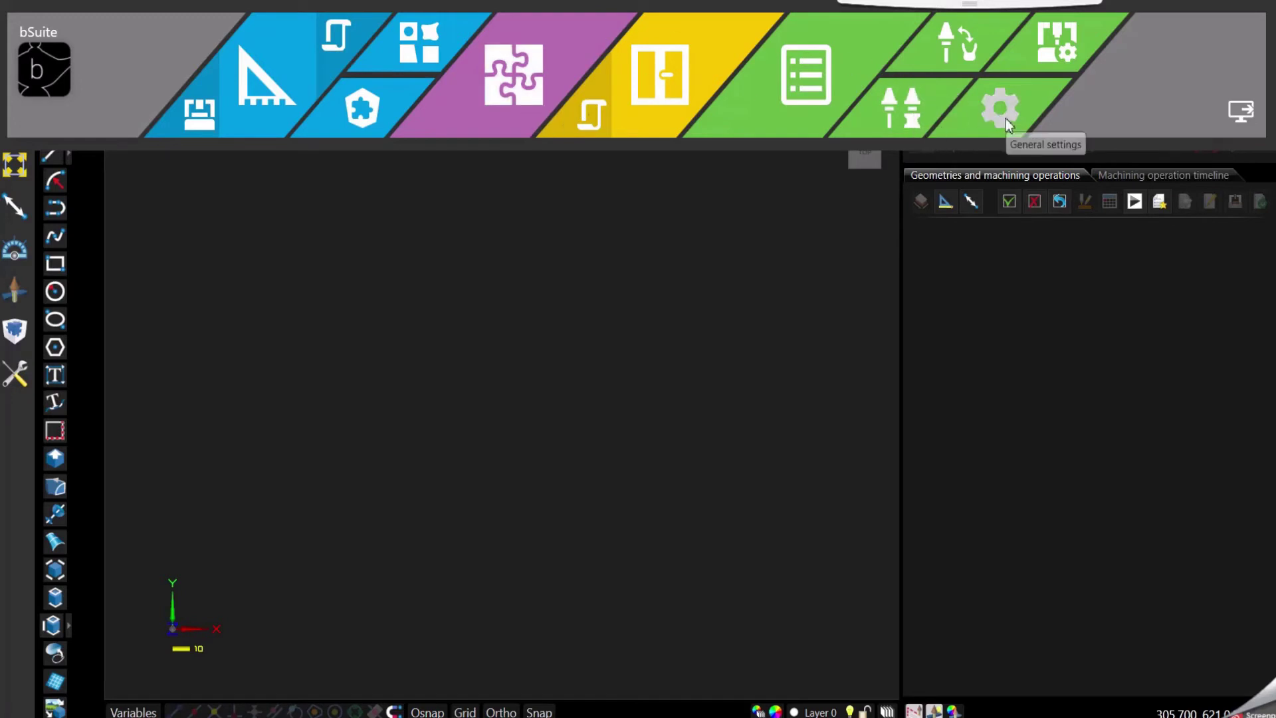
left_click(897, 119)
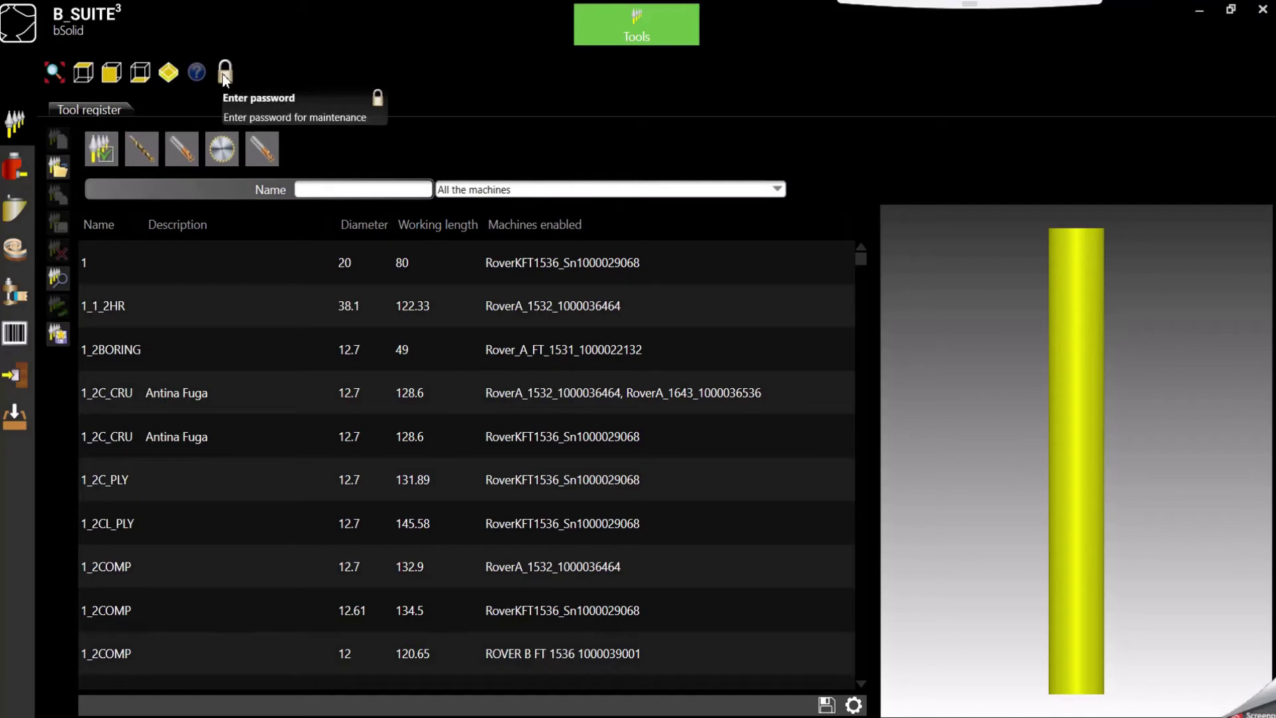
left_click(224, 73)
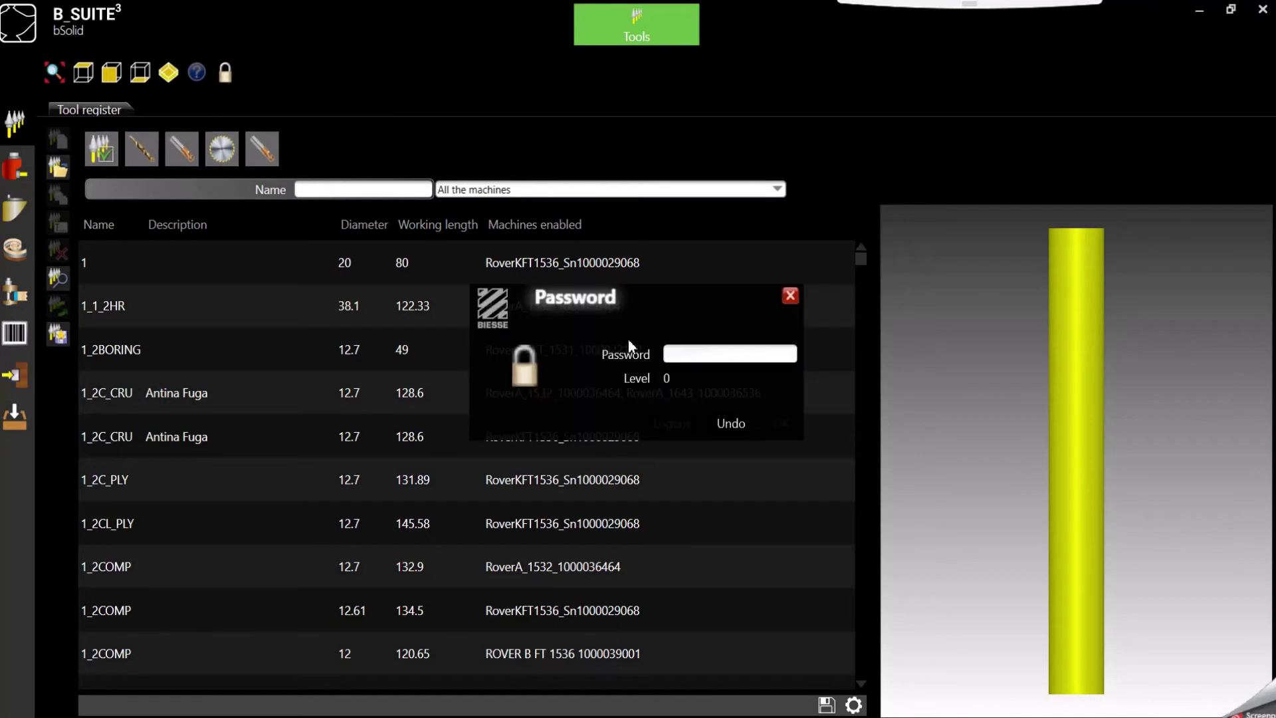
type("*****")
key("Return")
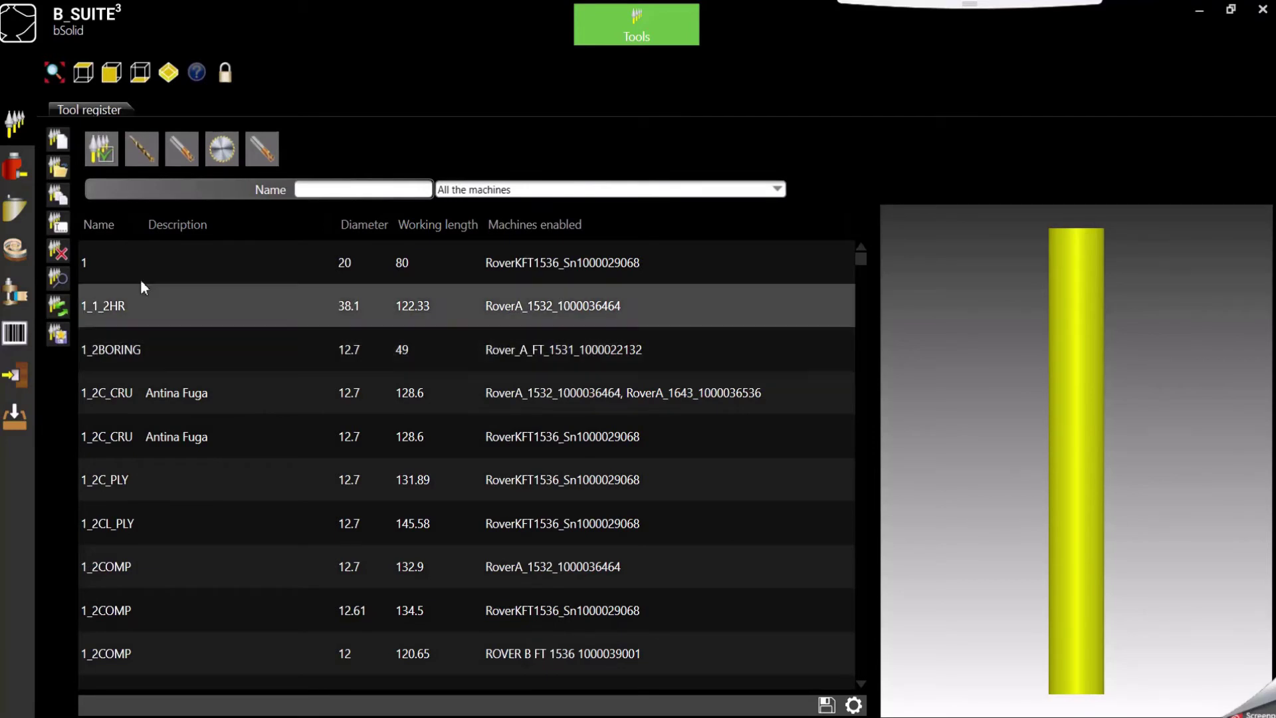
Step: Create a new tool named 9MM in the boring bit class, using the General bit model
left_click(62, 141)
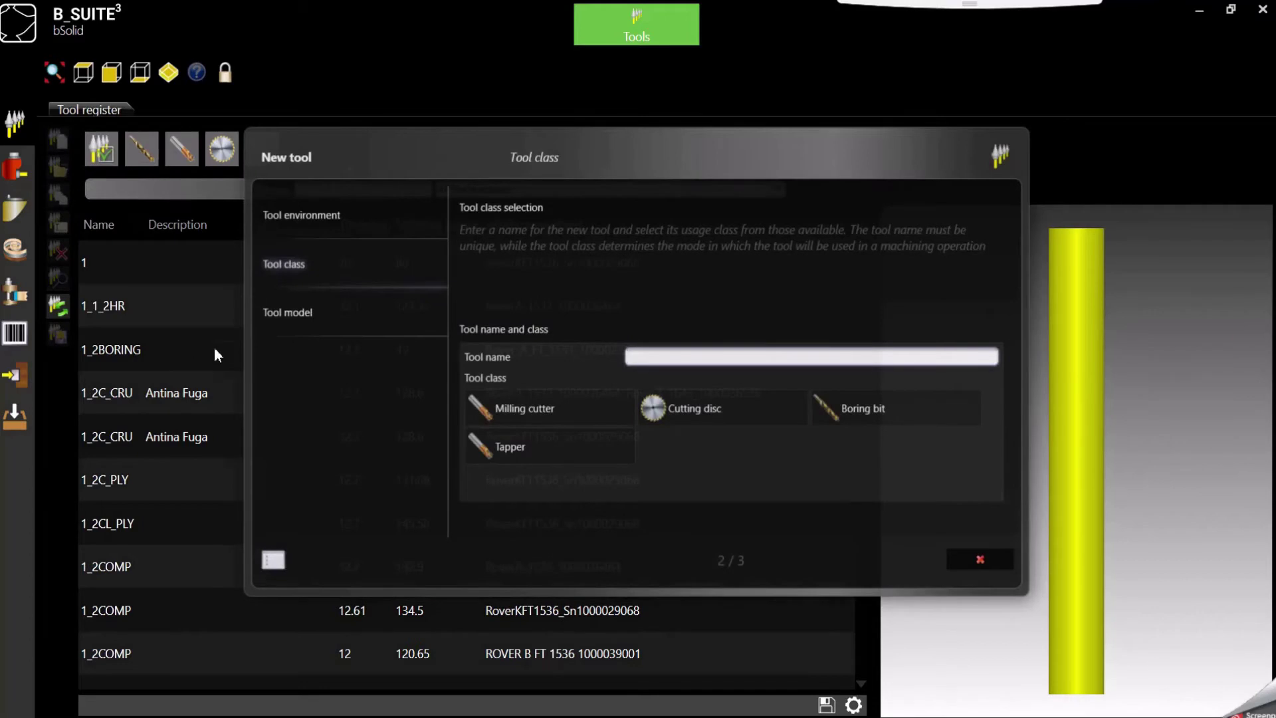
left_click(652, 359)
type("9MM")
left_click(855, 409)
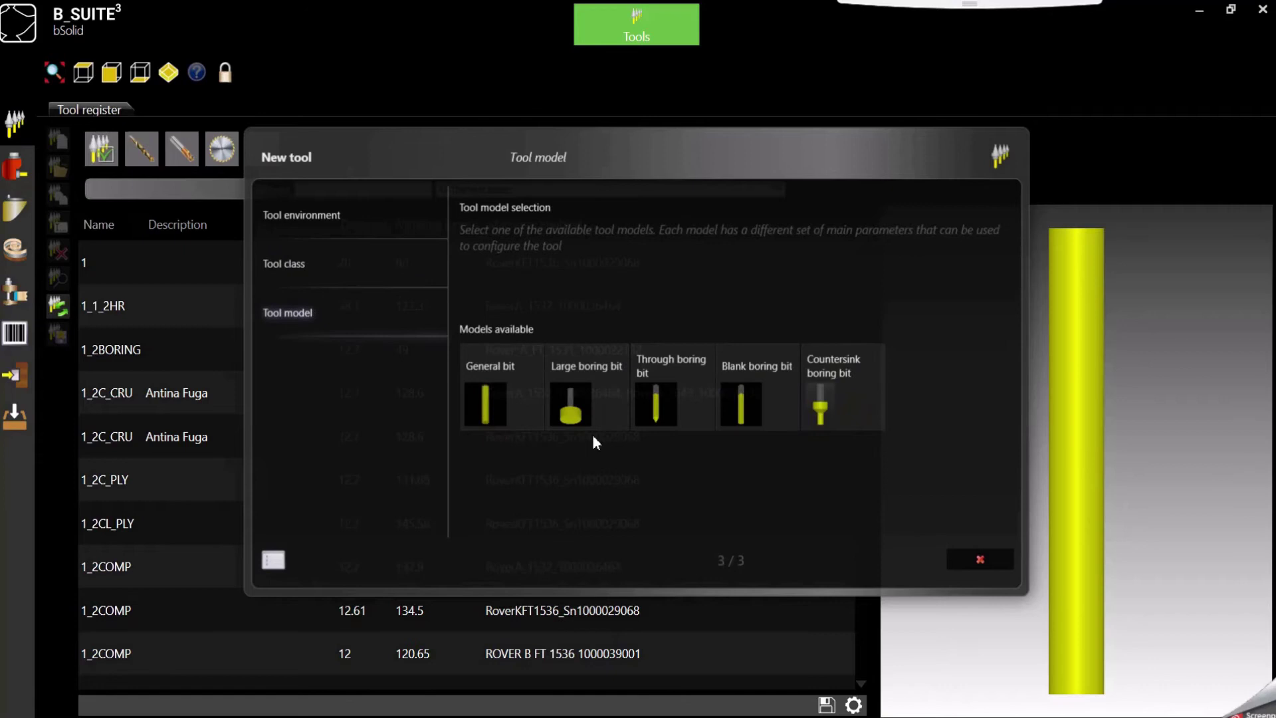
left_click(492, 405)
double_click(492, 379)
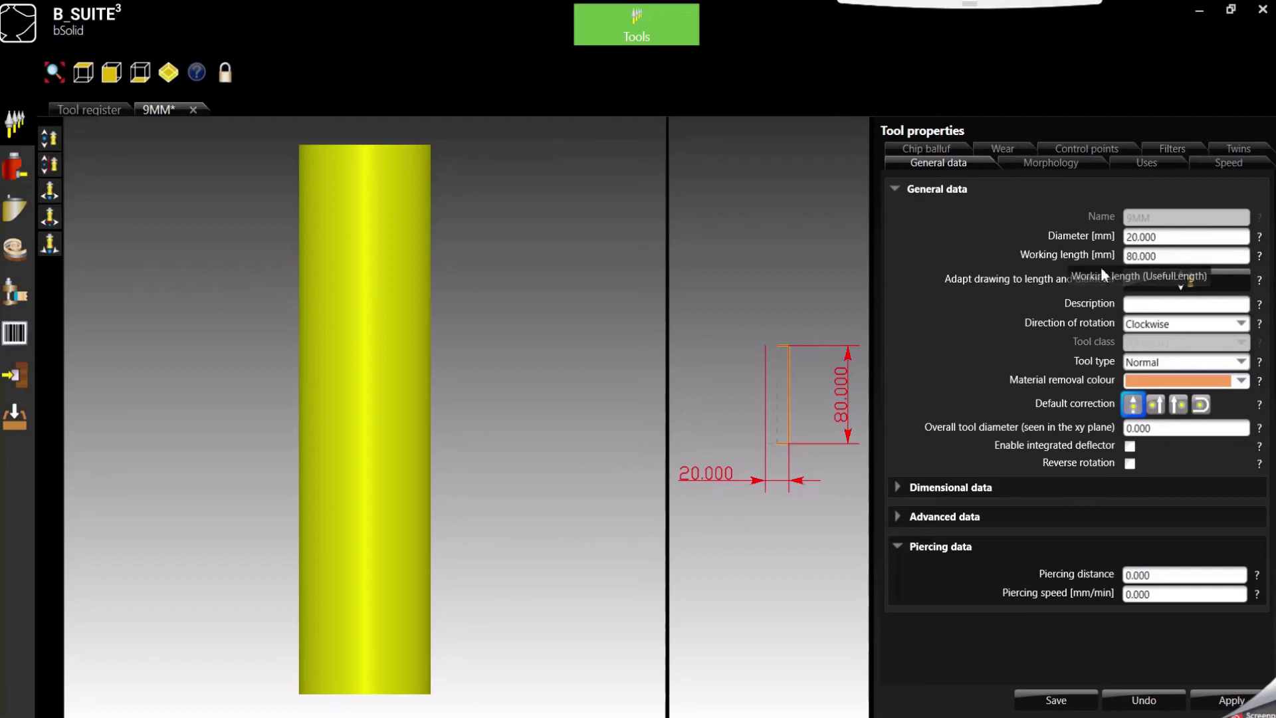
Step: Expand the new bit's dimensional data and review its diameter, working length, maximum diameter and maximum length fields
key("Tab")
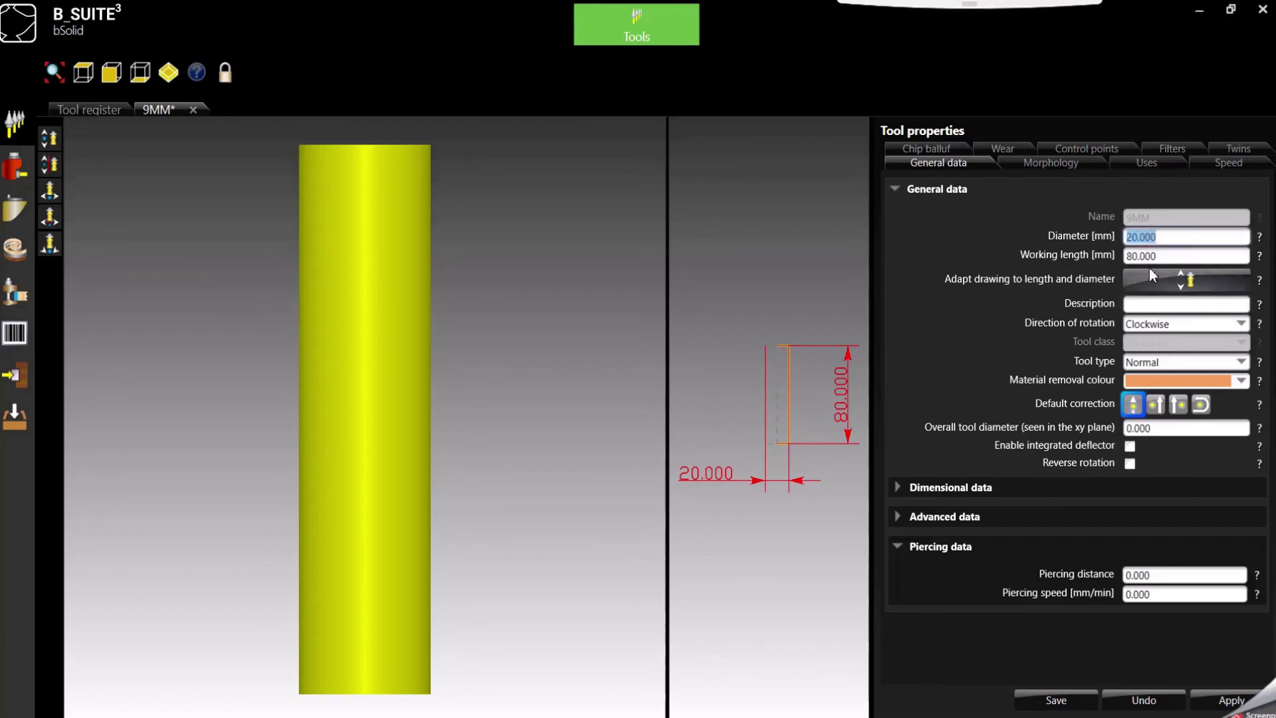
key("Tab")
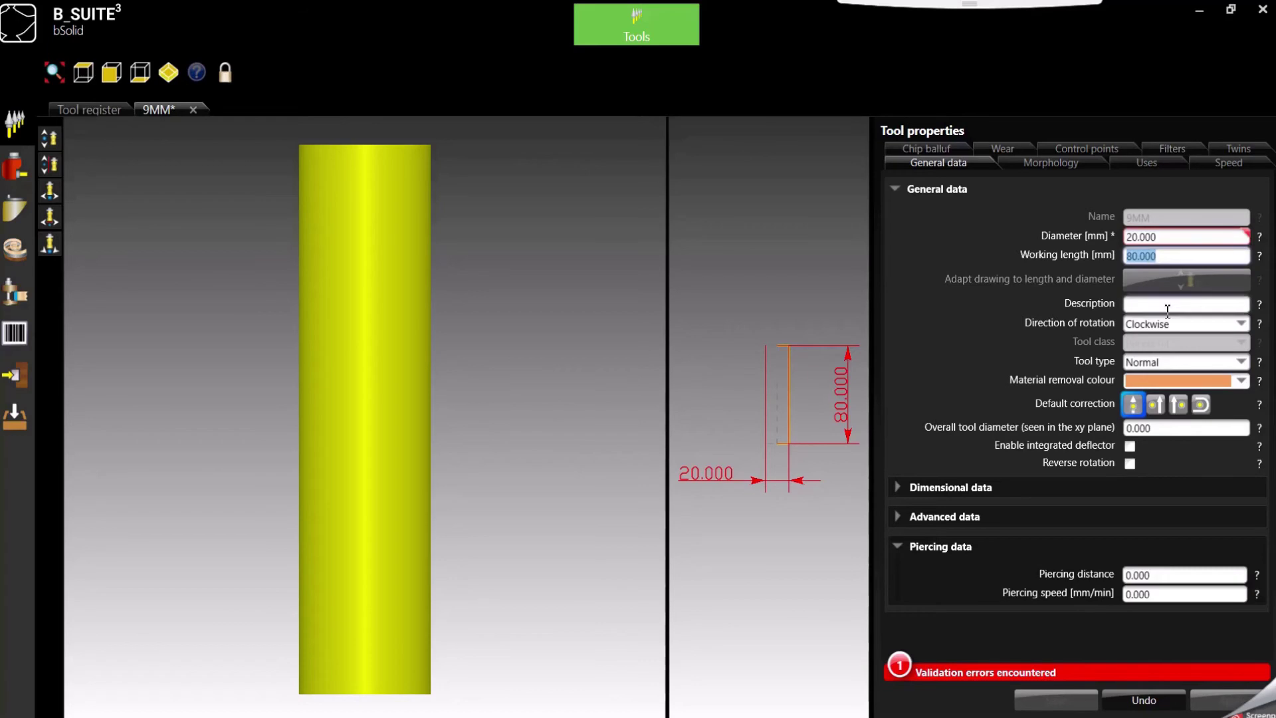
left_click(899, 487)
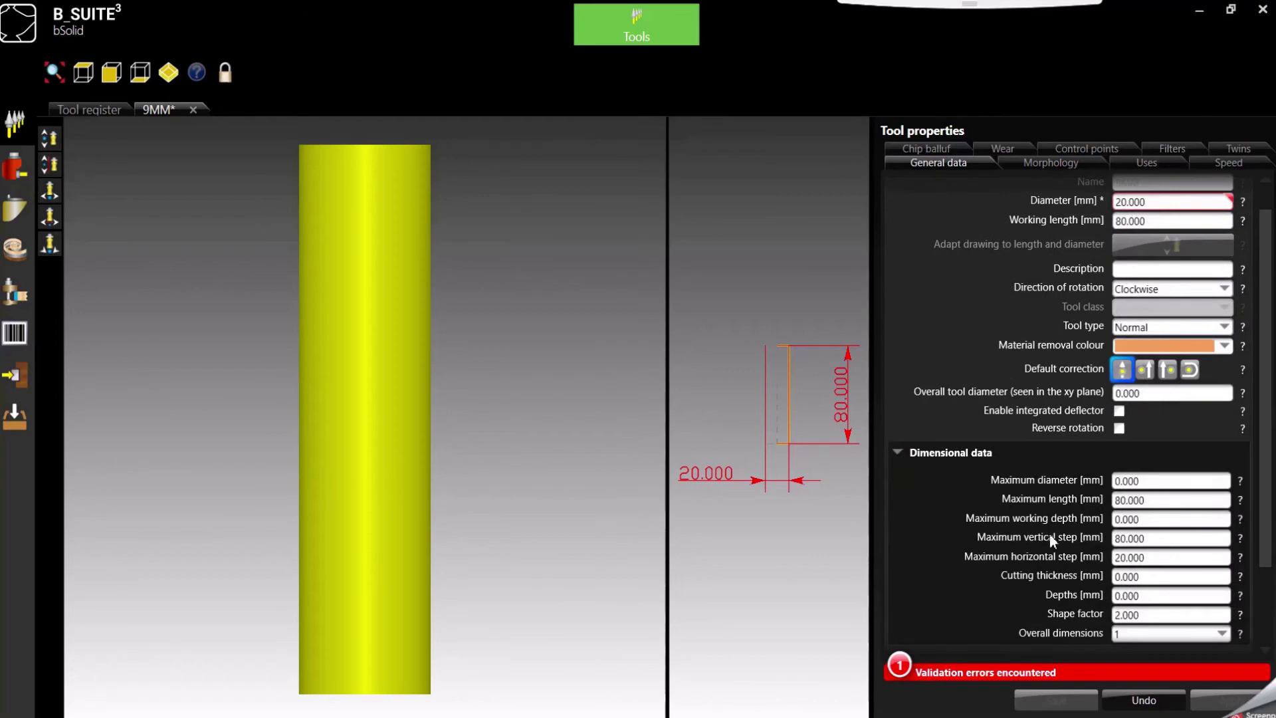
left_click(1130, 481)
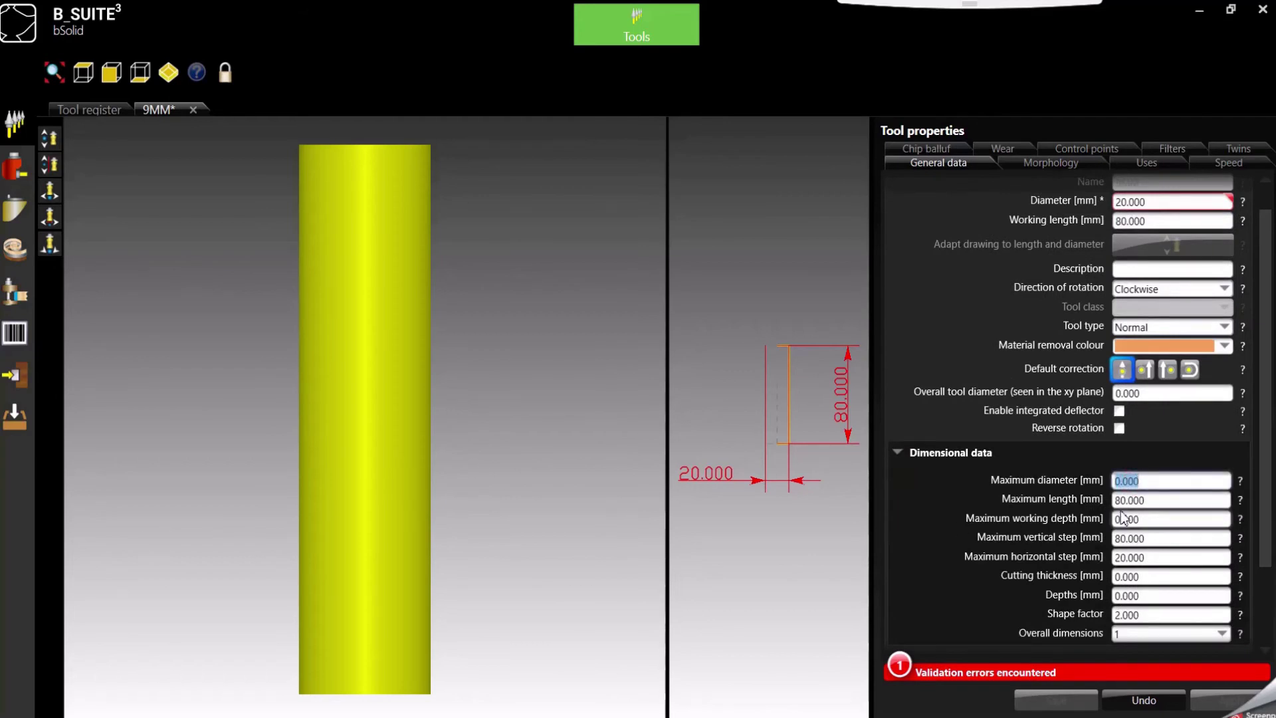
key("Tab")
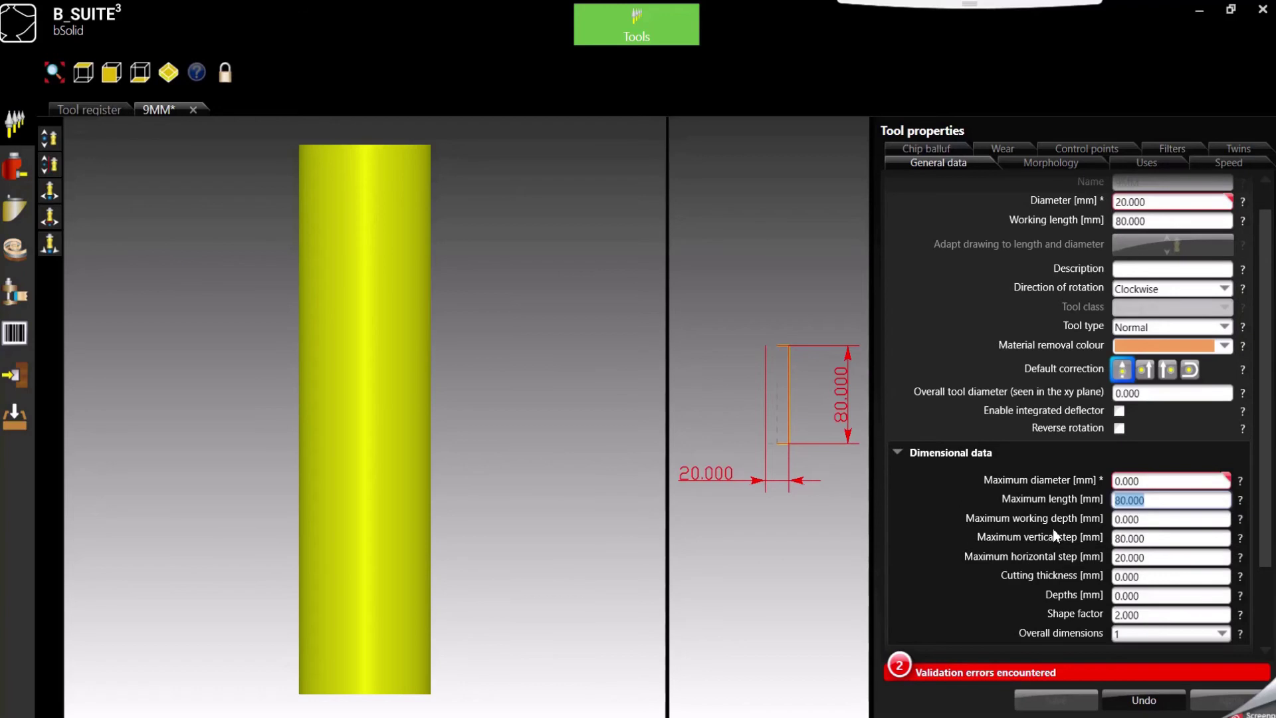
left_click(1117, 486)
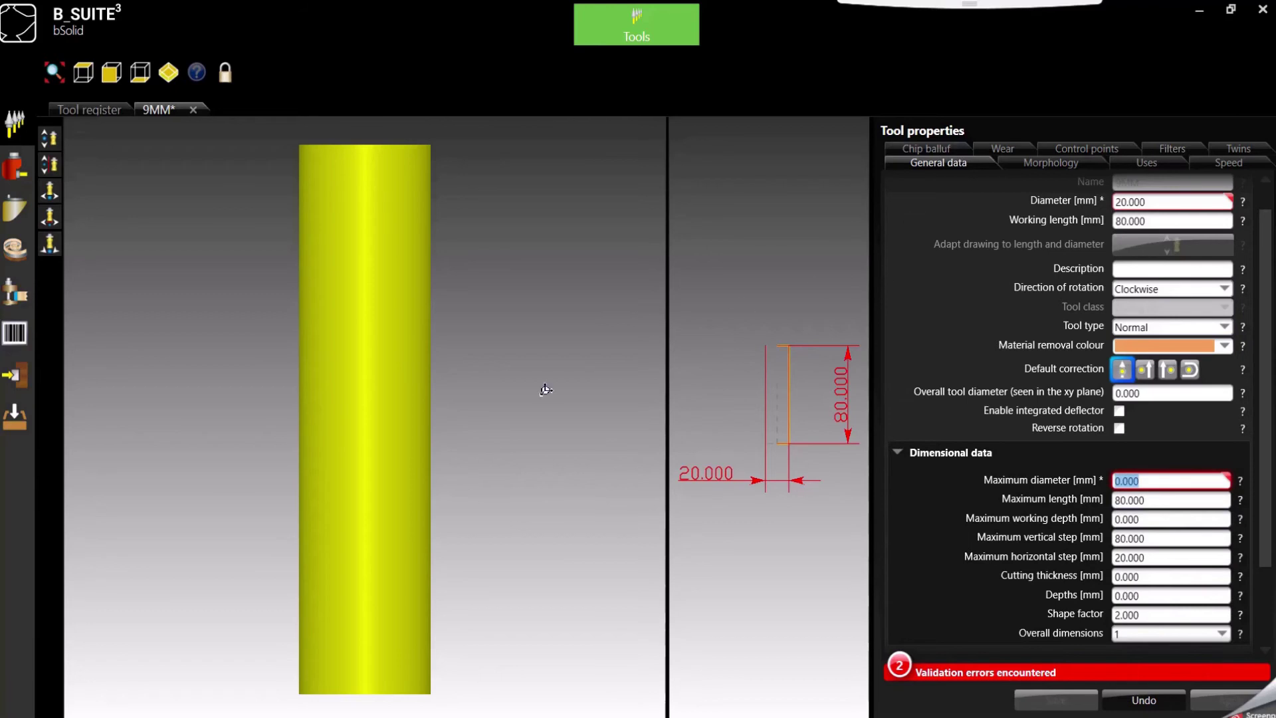
scroll(1123, 279, "up", 1)
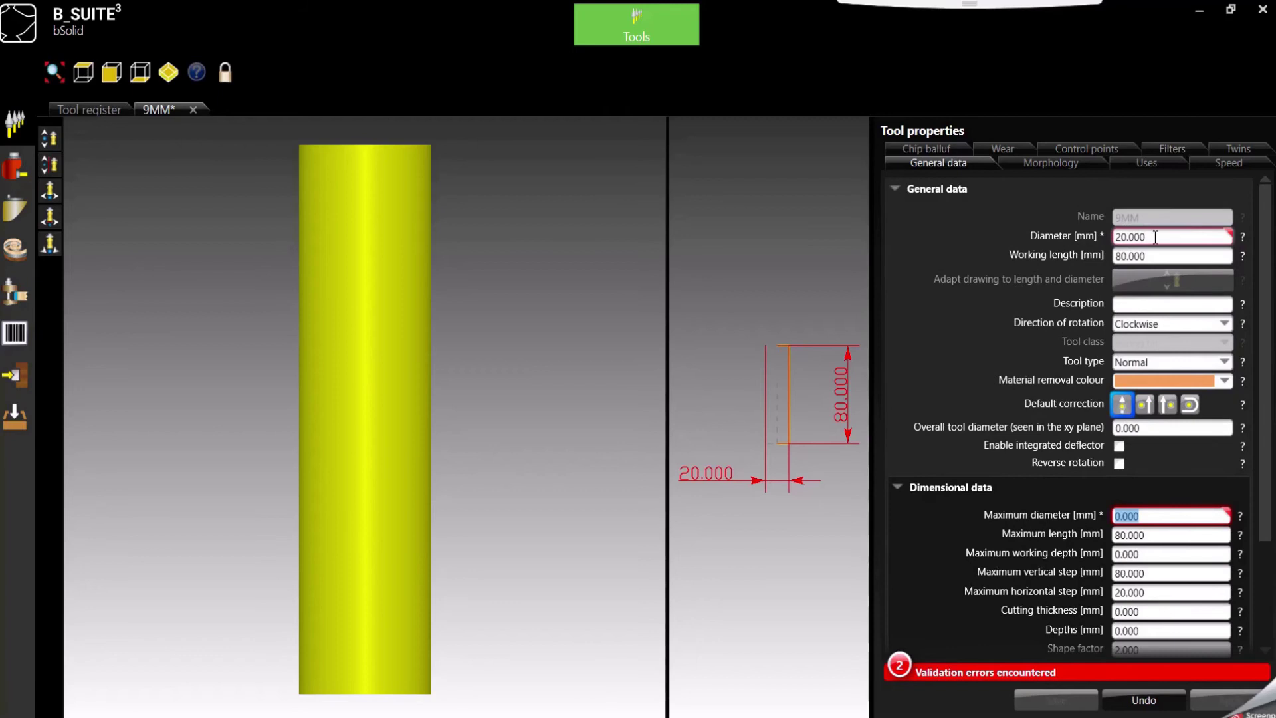
Step: Set the bit's diameter to 9 mm and its working length to 51 mm
left_click(1154, 237)
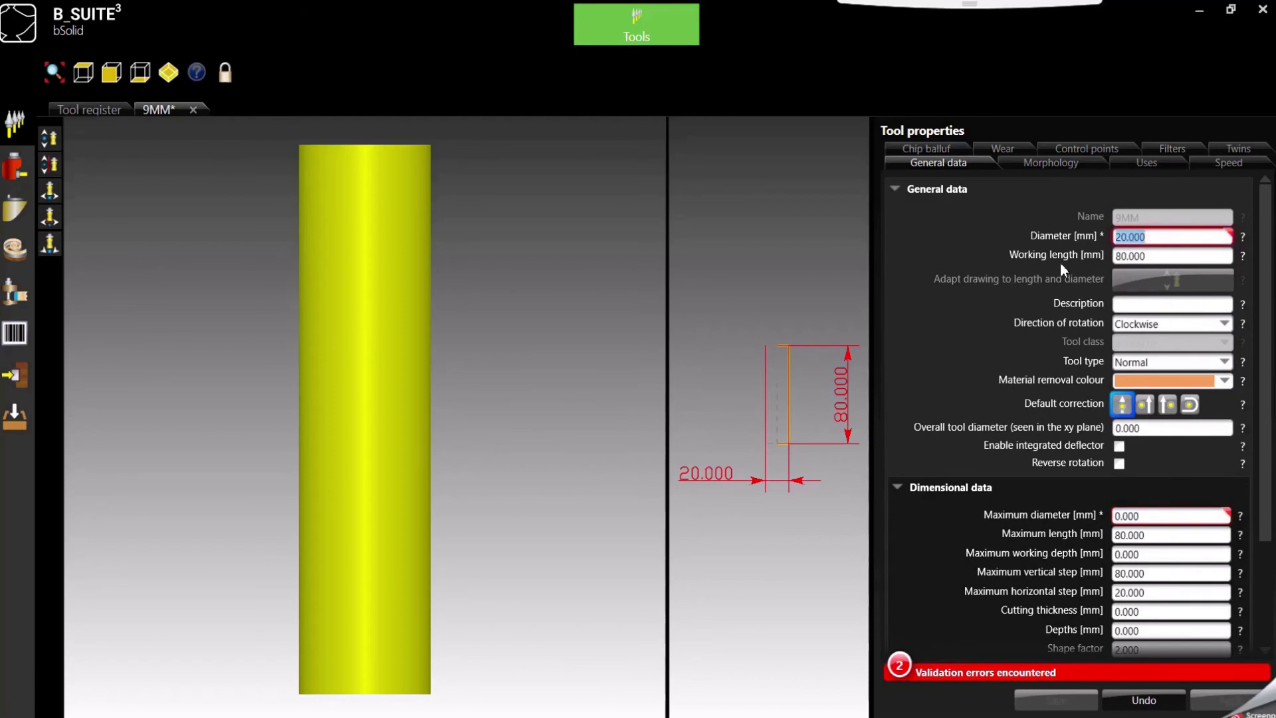
type("9")
left_click(1143, 256)
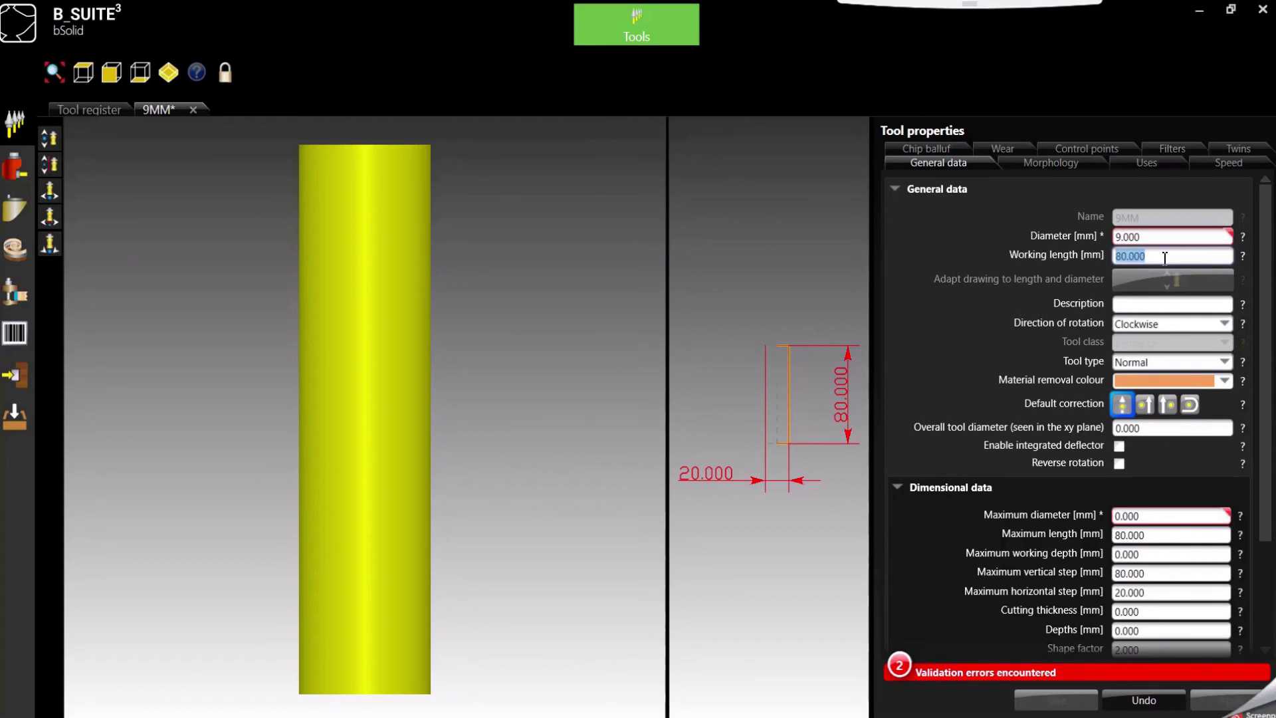
type("51")
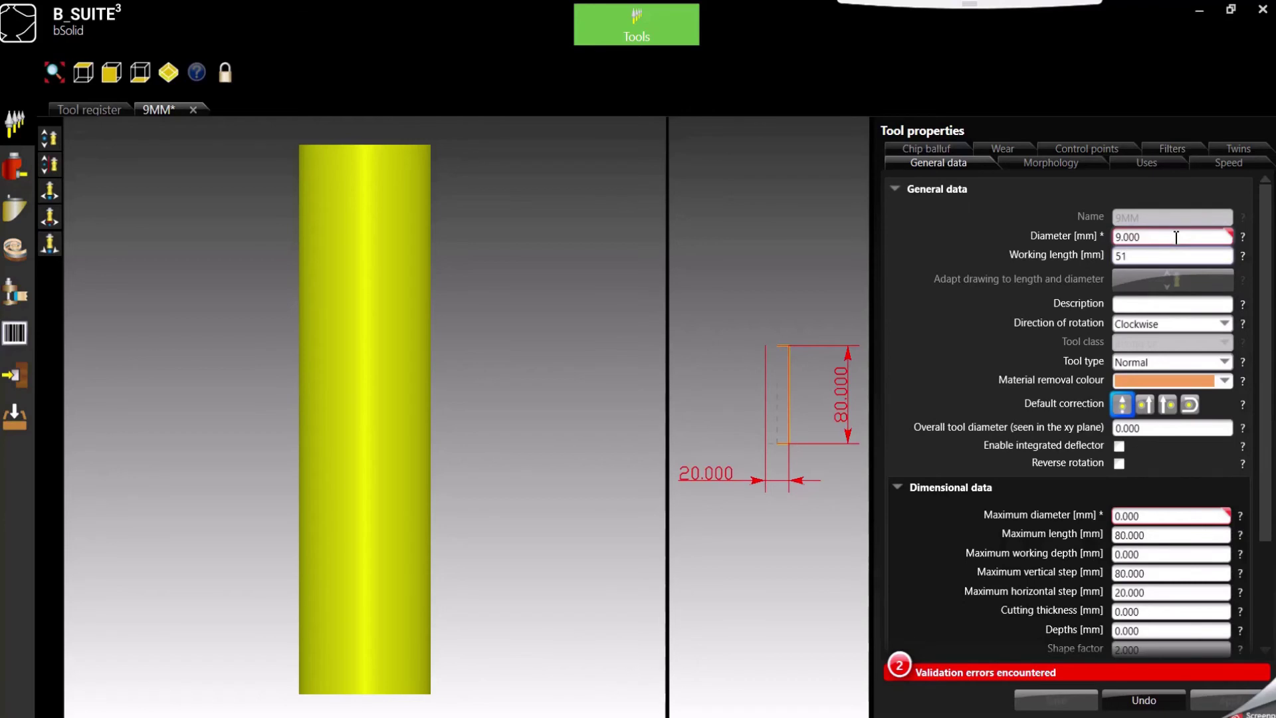
Step: Set the maximum diameter to 9 mm and the maximum length to 51 mm in the dimensional data
left_click(1156, 516)
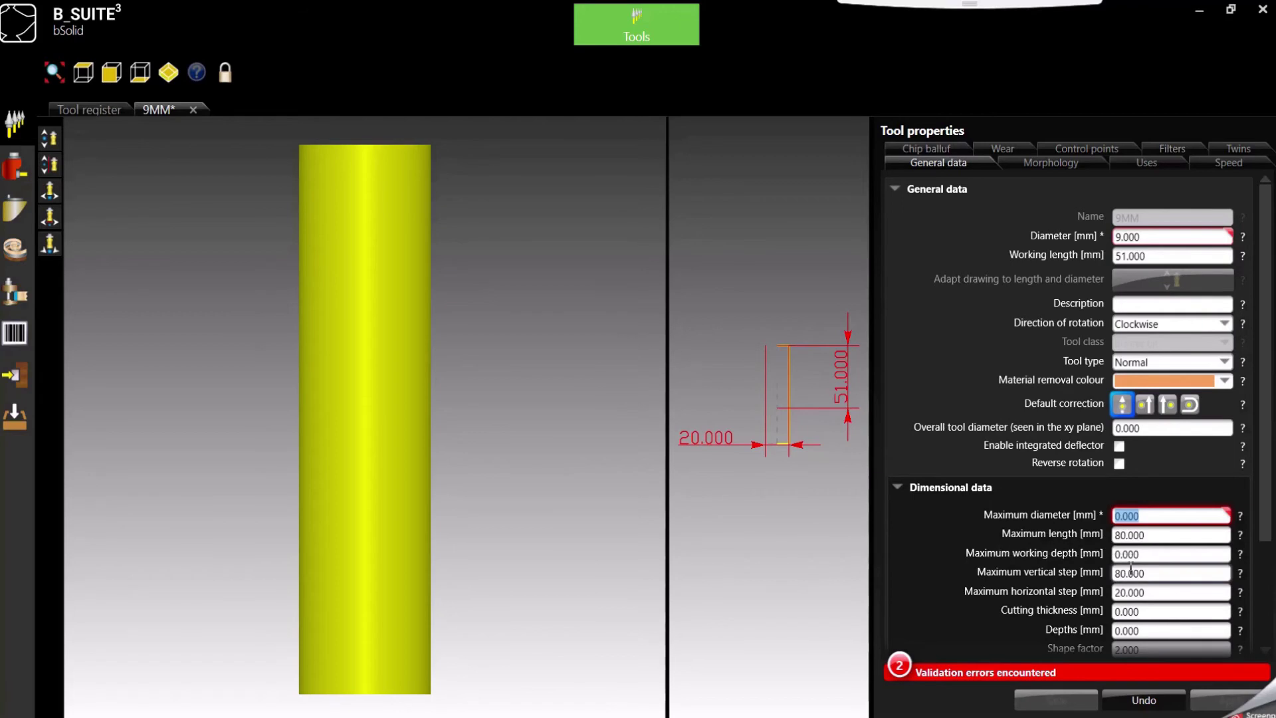
type("9")
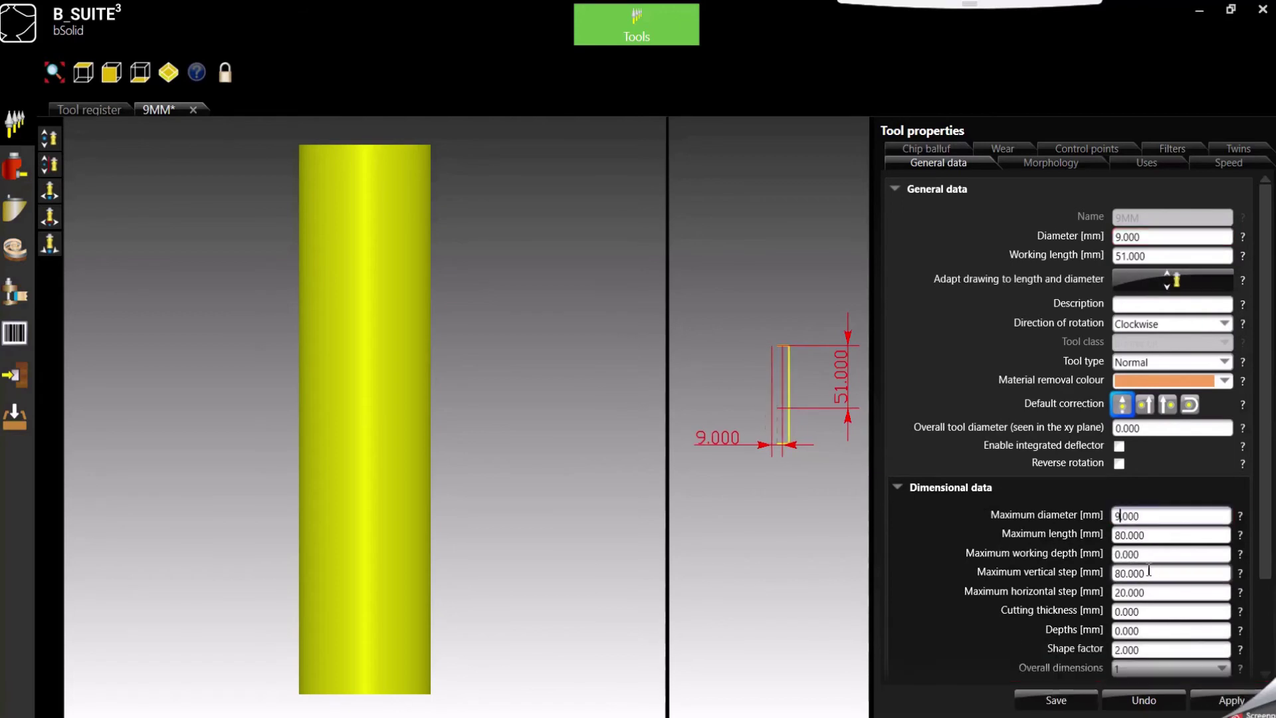
left_click(1150, 534)
double_click(1155, 534)
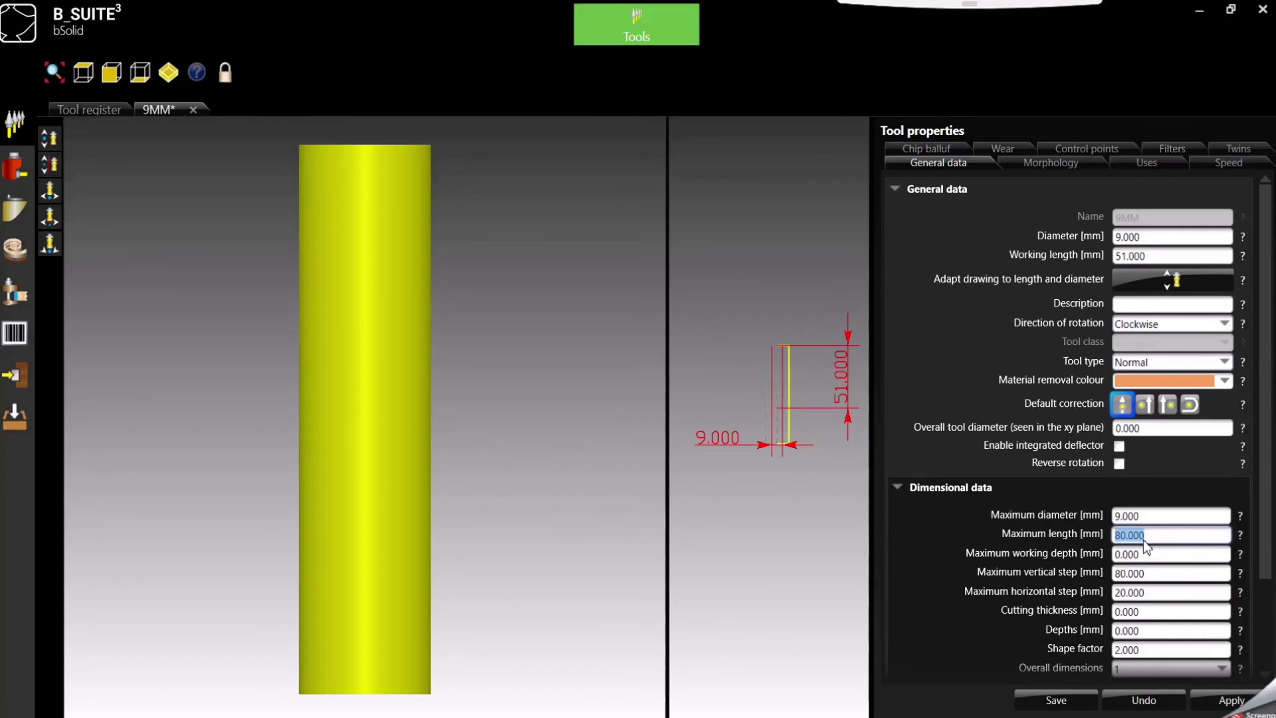
type("51")
key("Tab")
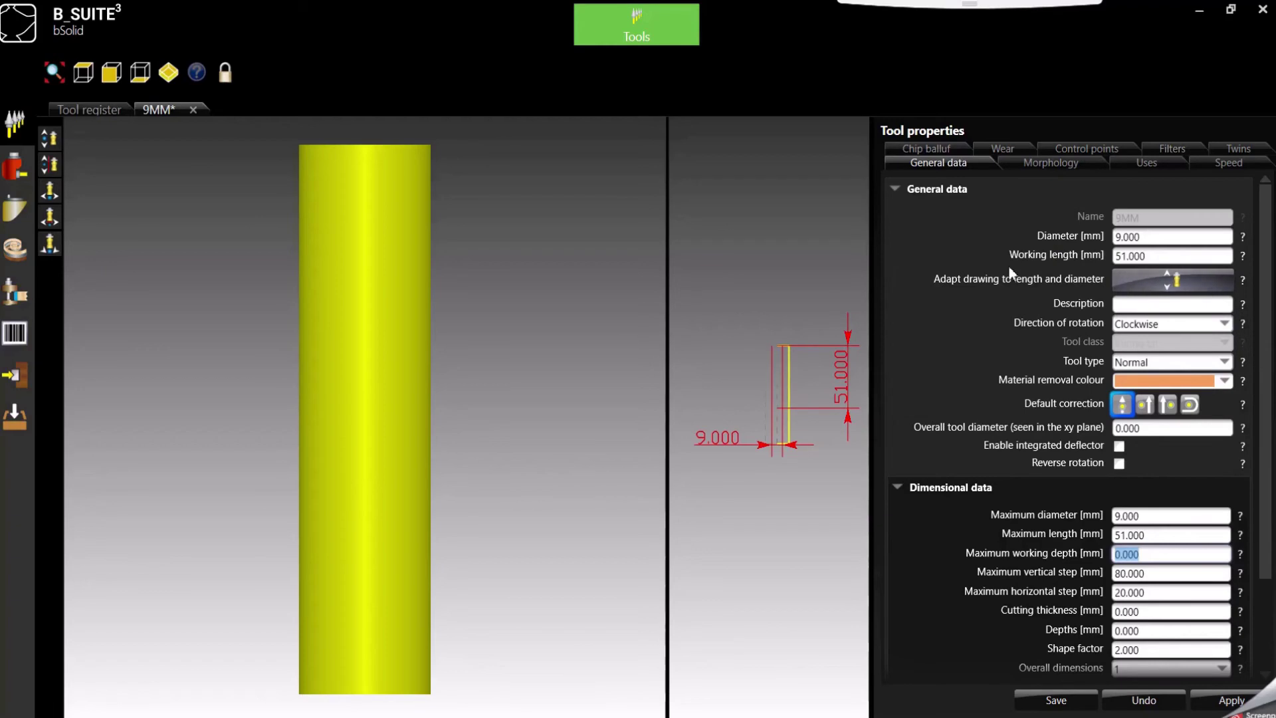
Step: Adapt the drawing to the tool's length and diameter, and check the tool body's length and diameter in its morphology
left_click(1155, 281)
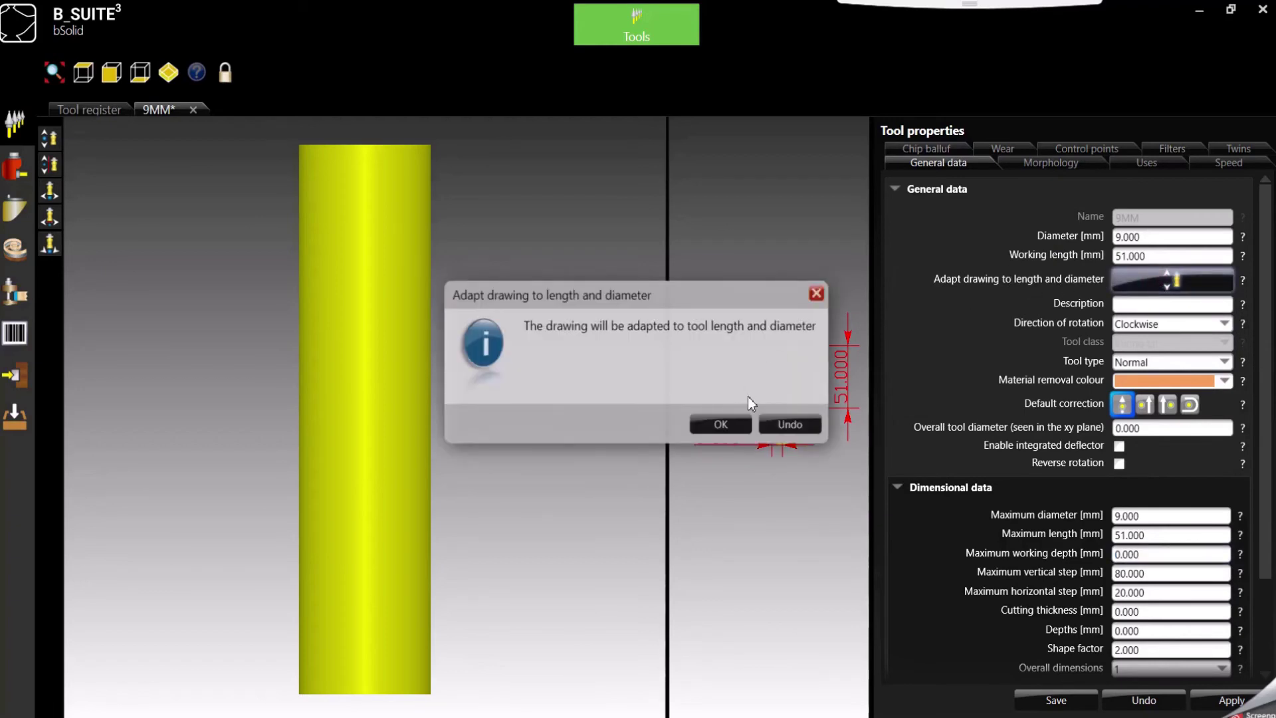
left_click(736, 424)
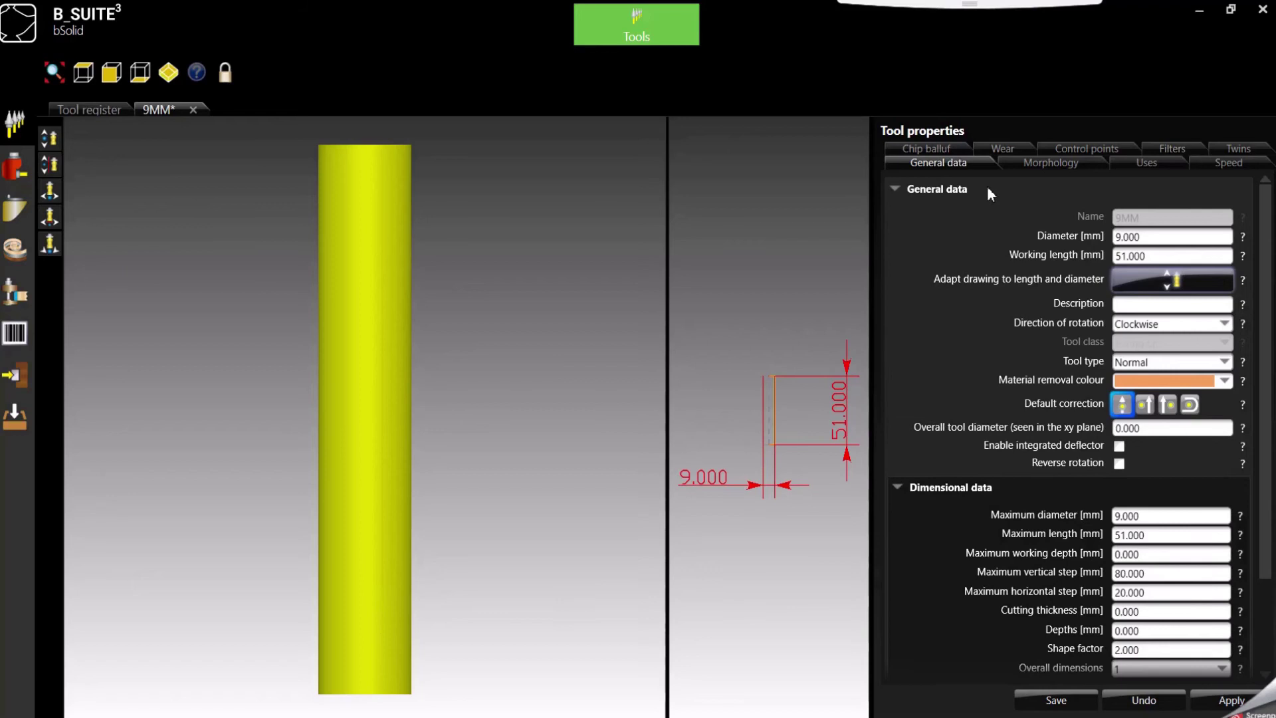
left_click(1051, 163)
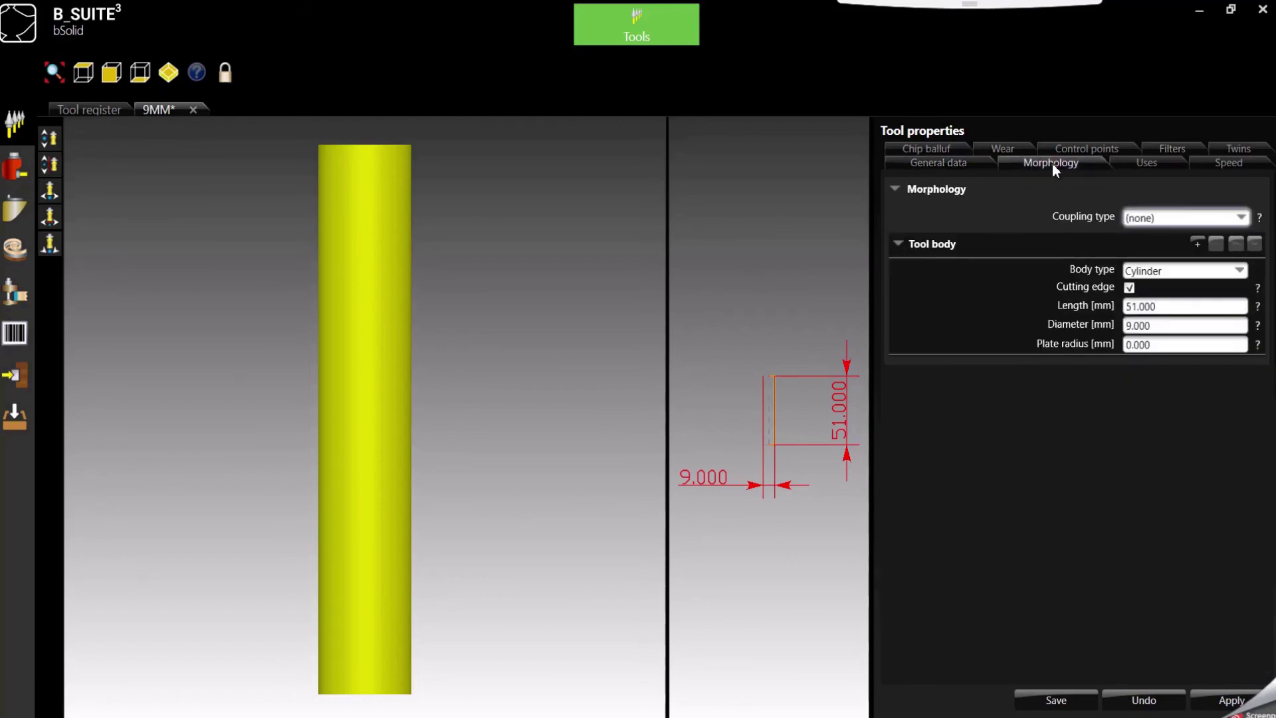
left_click(1145, 308)
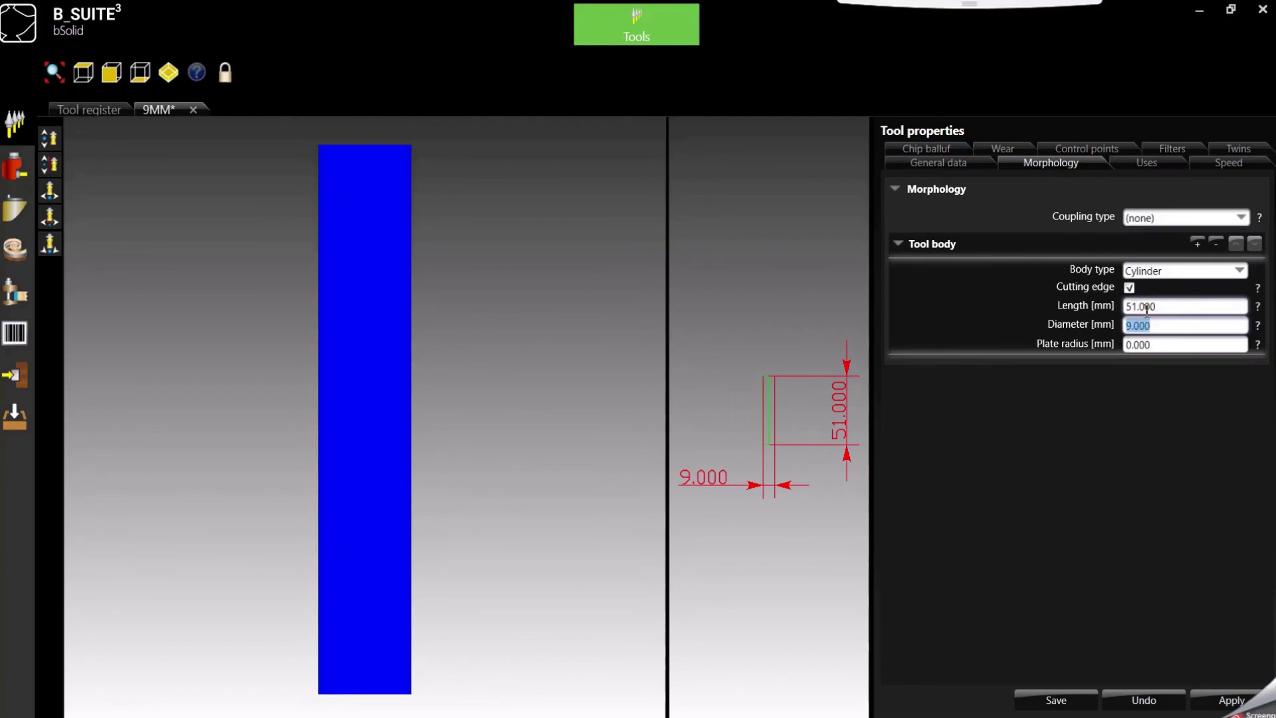
key("Tab")
key("shift+Tab")
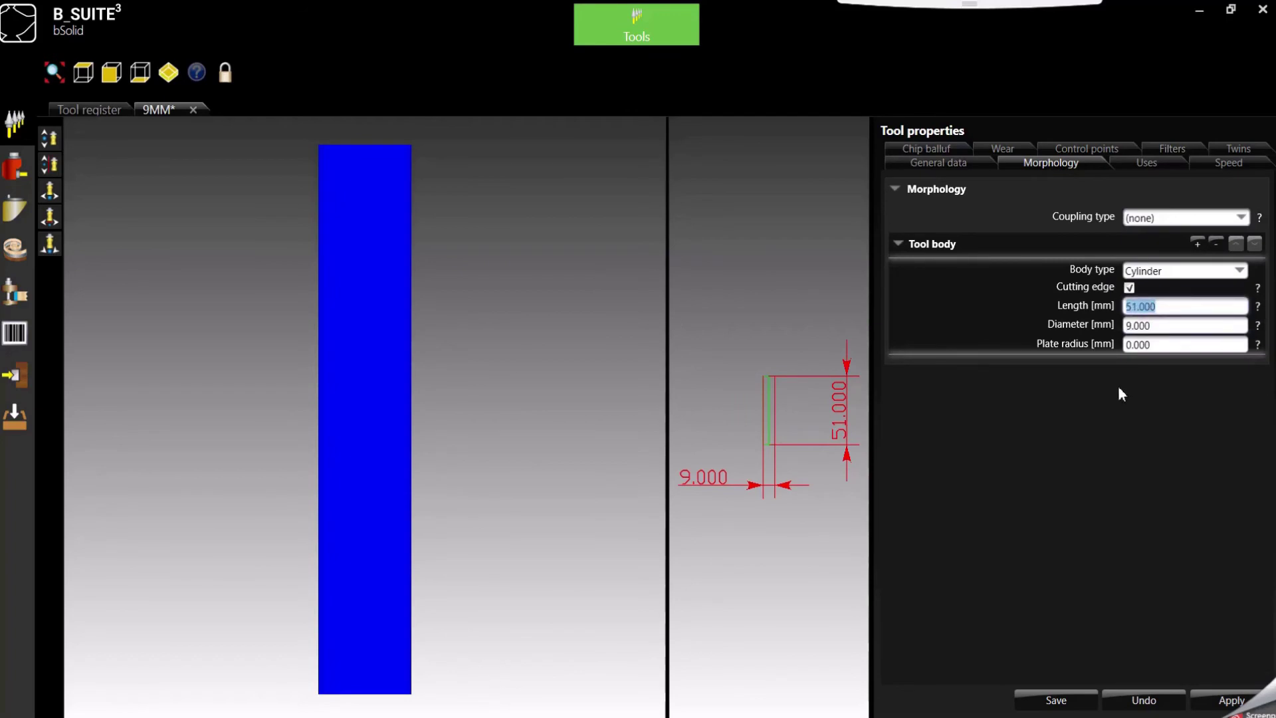
Step: Return to the general data and set the maximum working depth to 40 mm
left_click(962, 162)
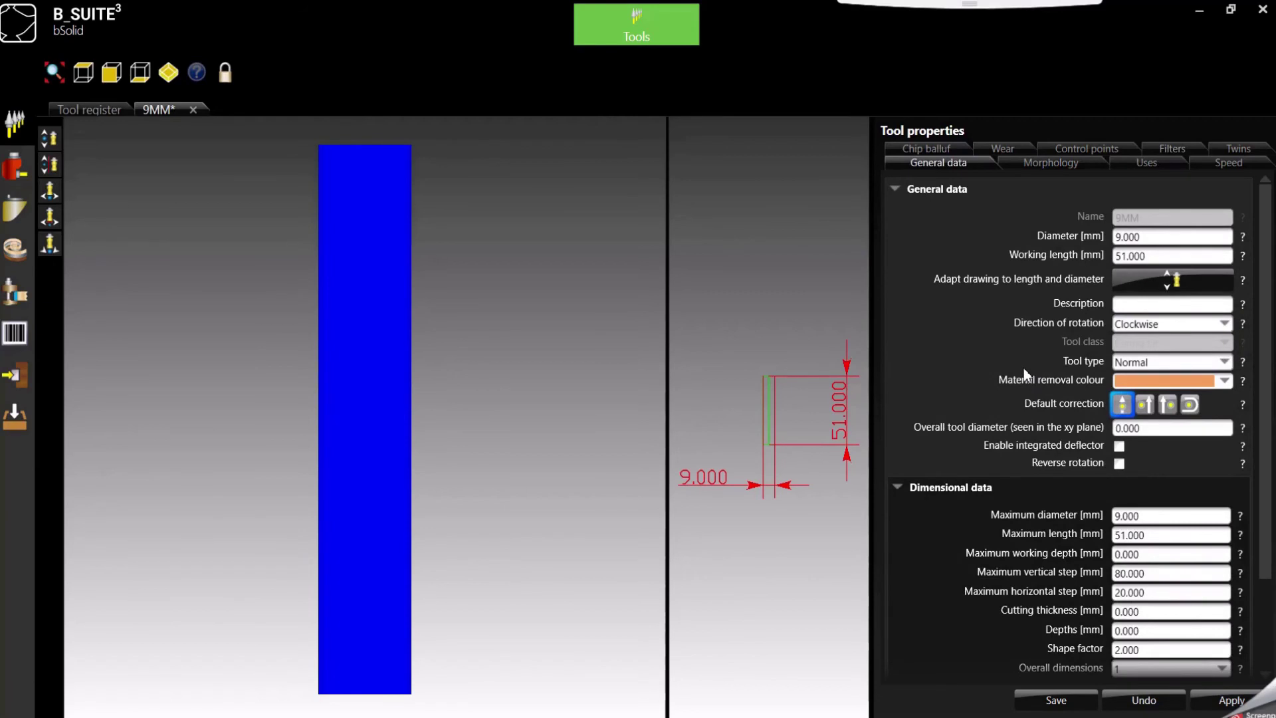
scroll(1015, 480, "down", 2)
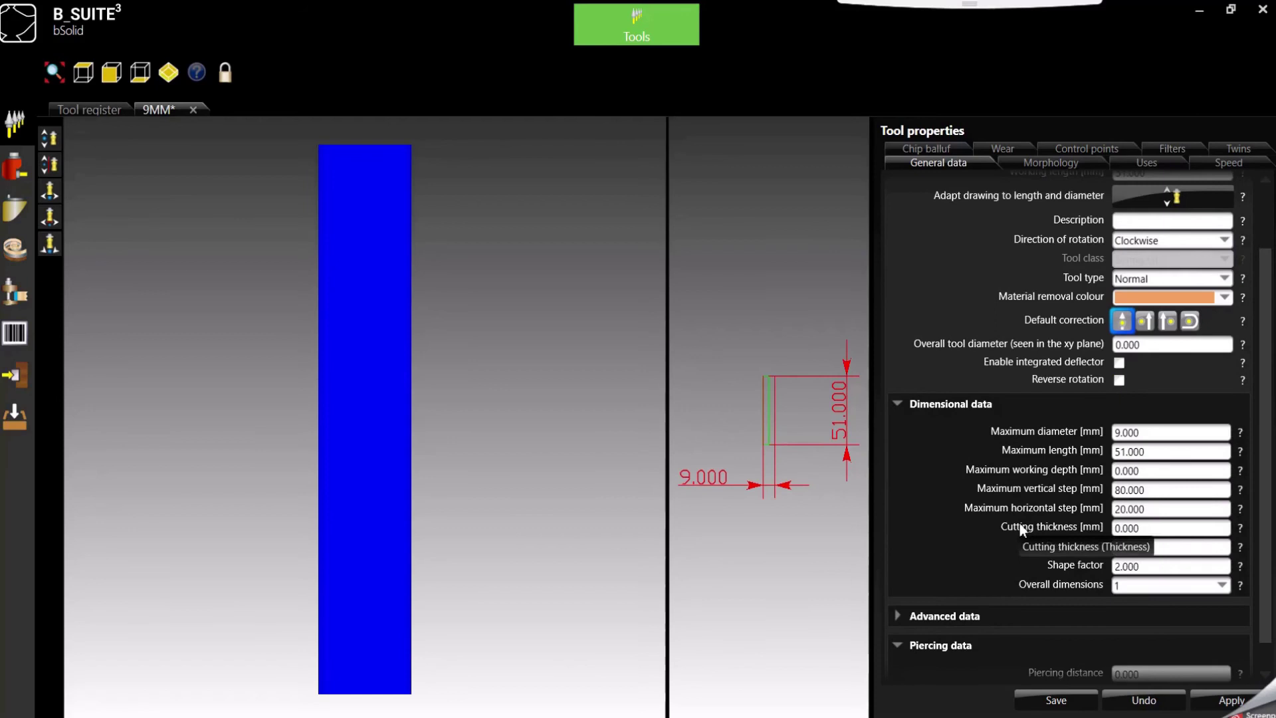
scroll(1019, 523, "up", 2)
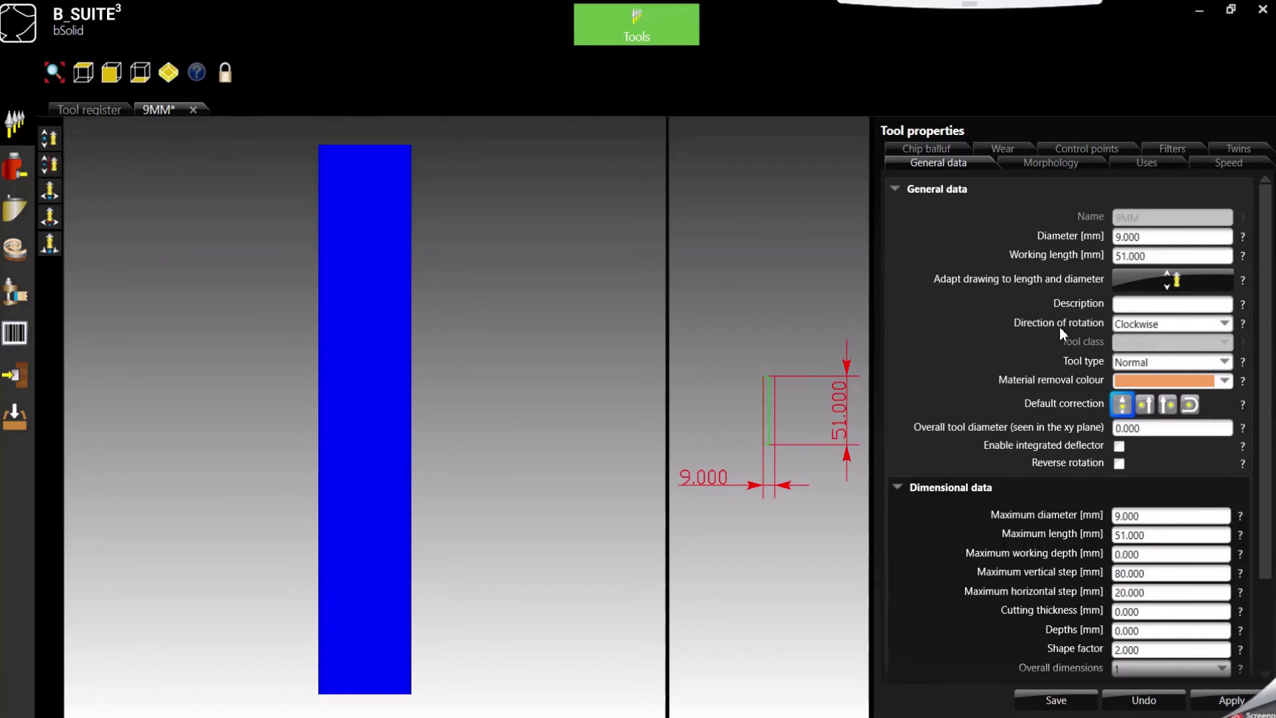
scroll(1060, 330, "down", 1)
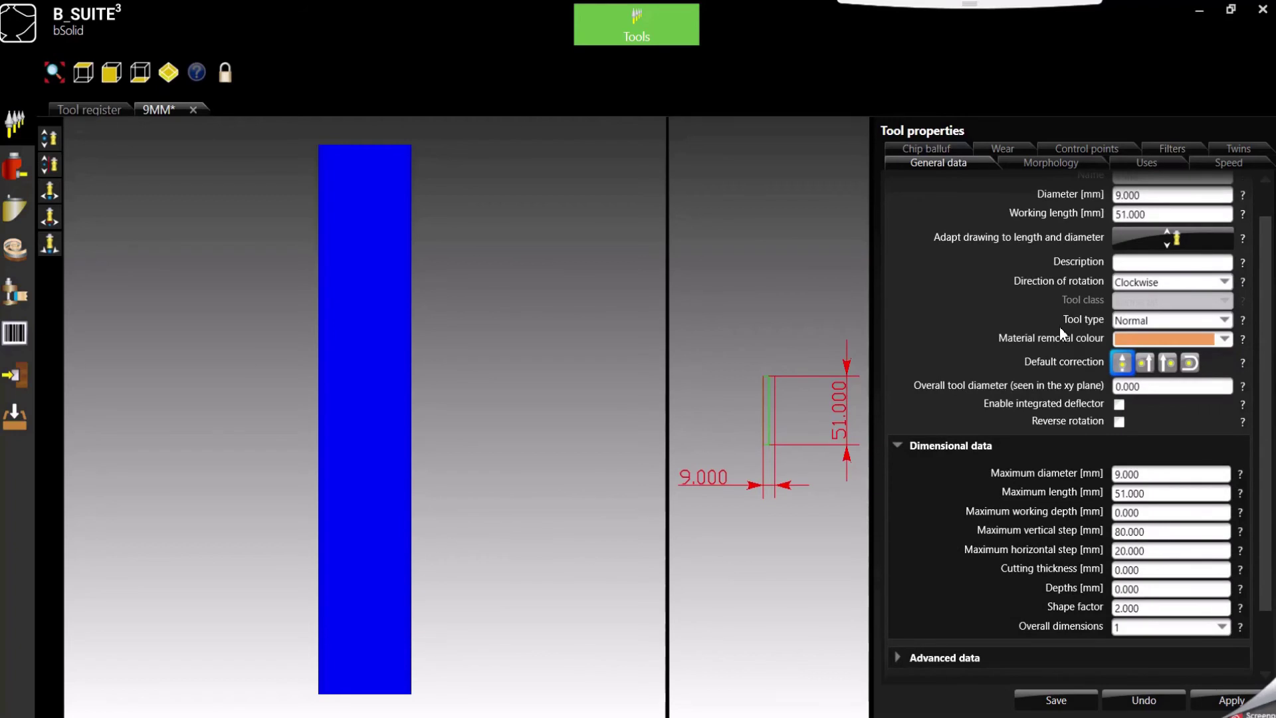
double_click(1141, 516)
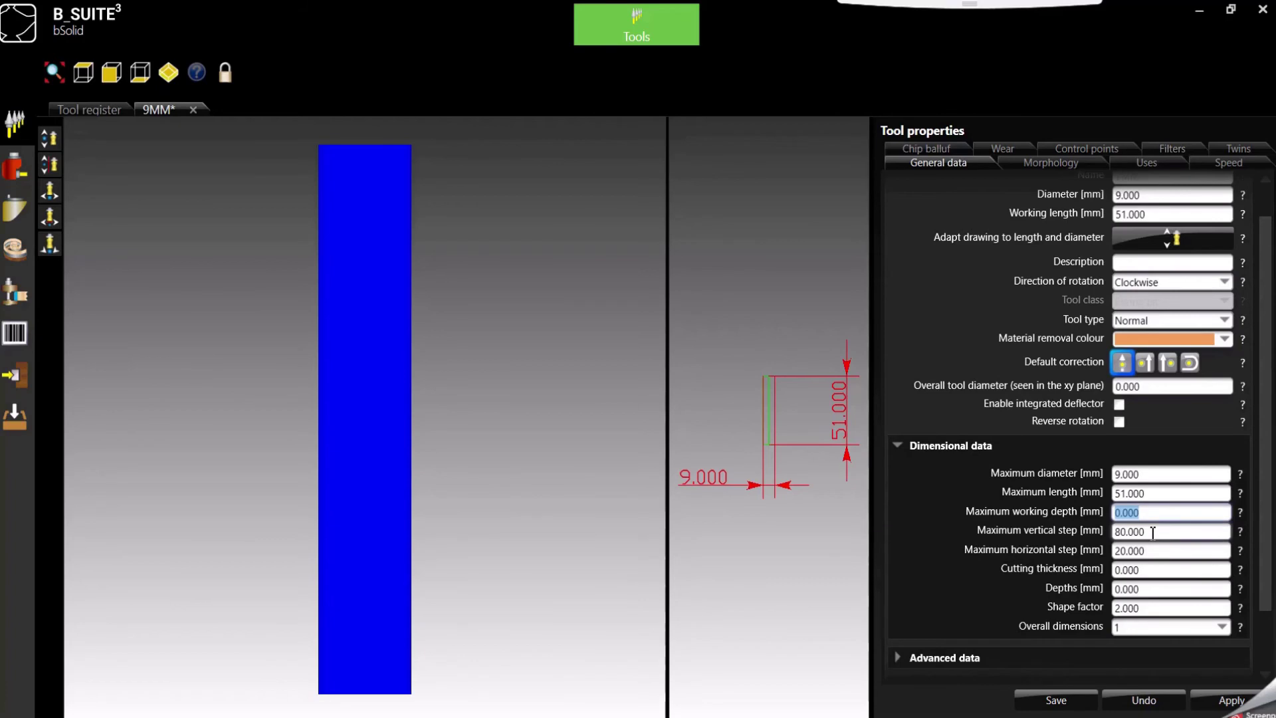
type("40")
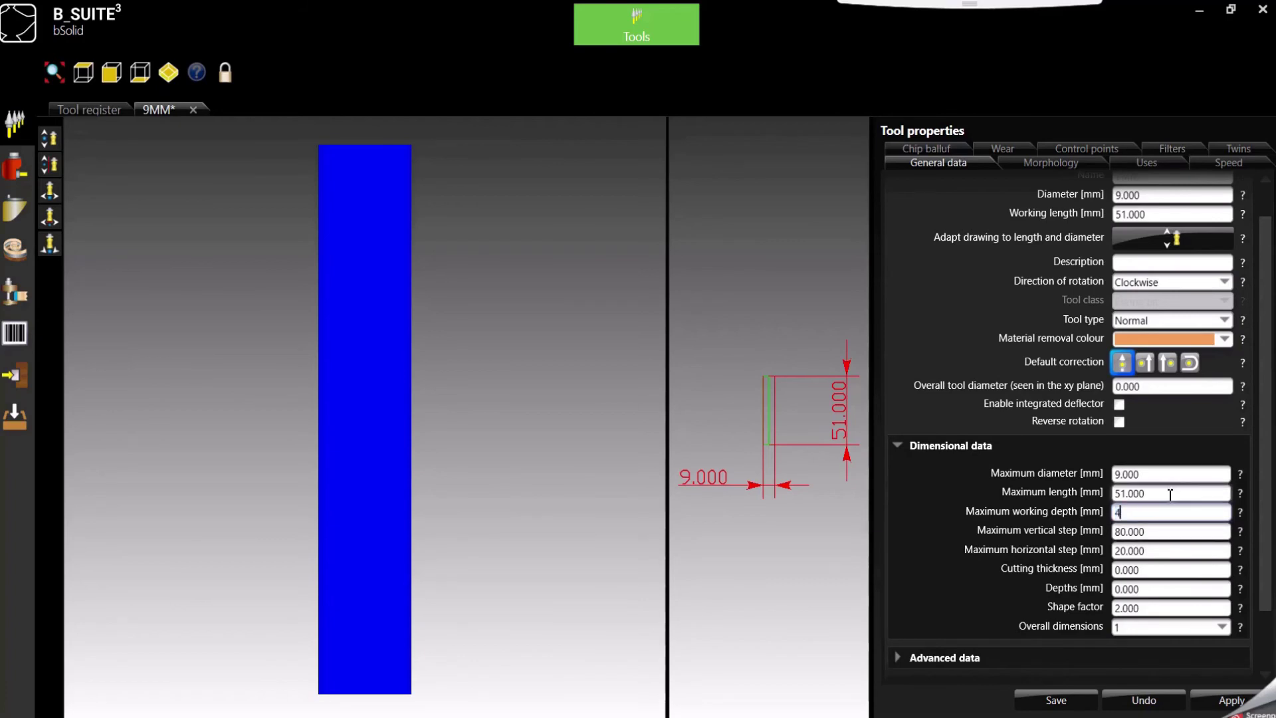
Step: Set the maximum vertical step to 10 mm in the dimensional data
left_click(1163, 531)
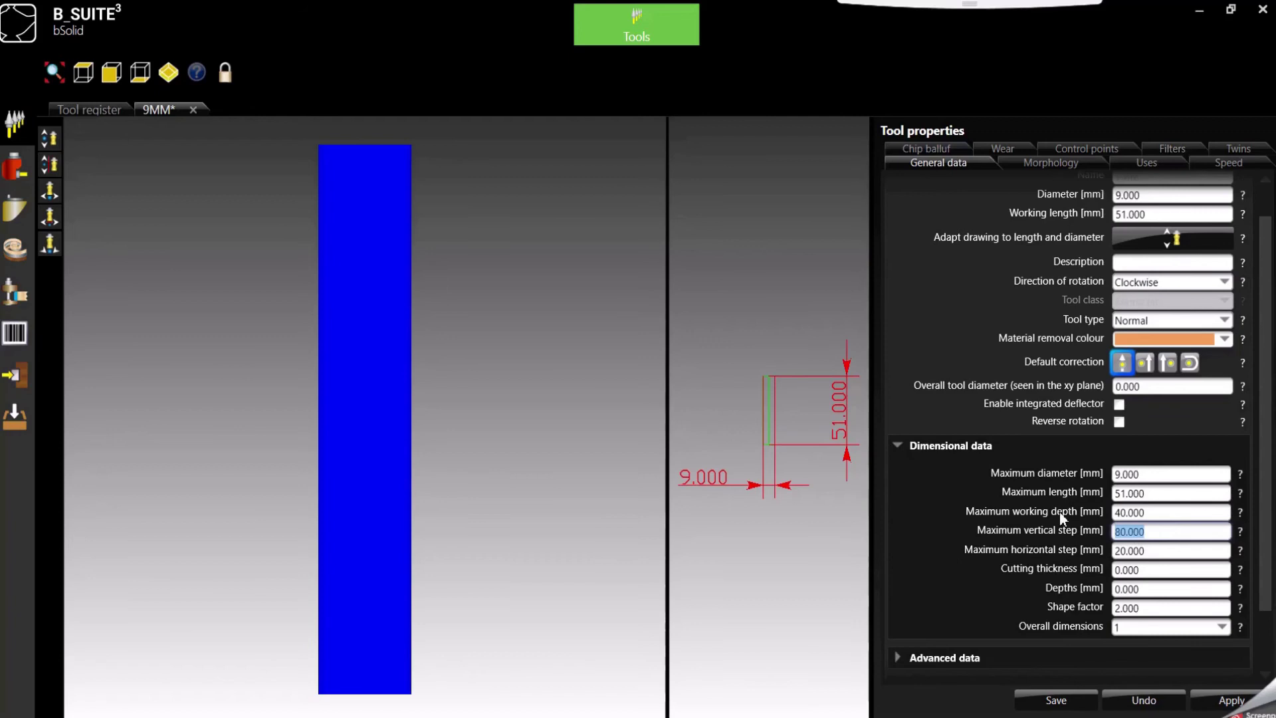
left_click(1147, 513)
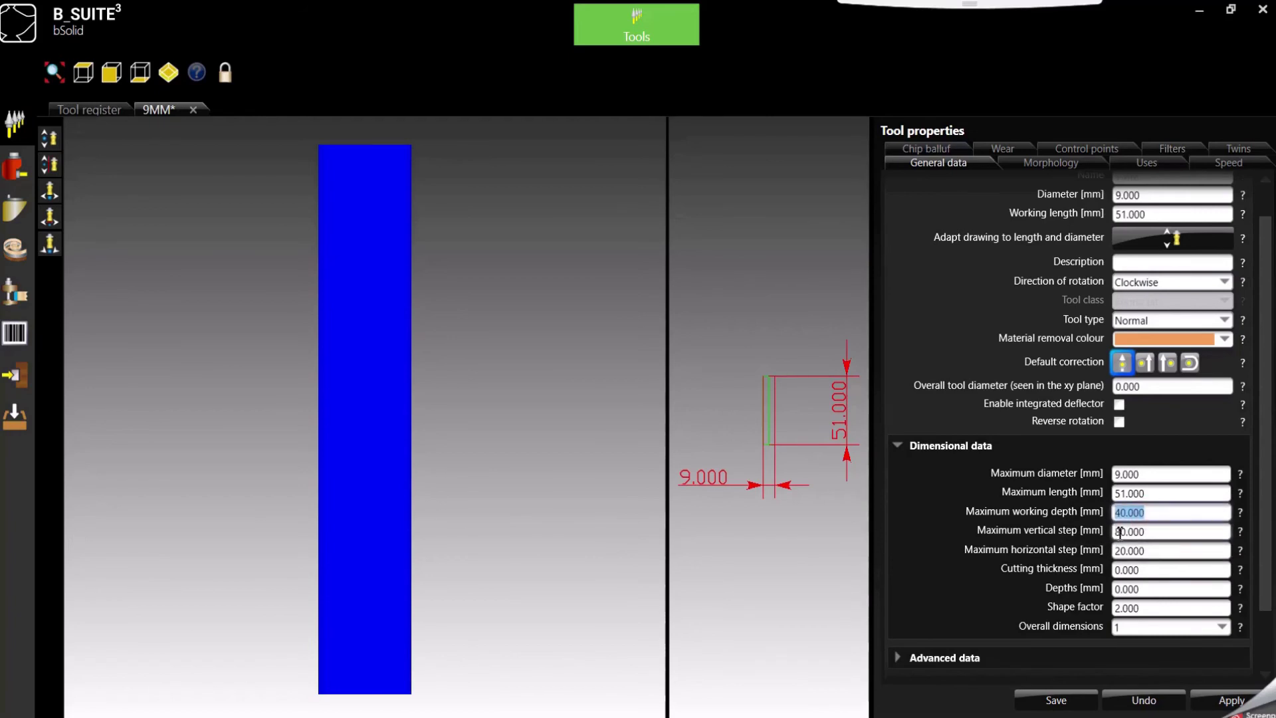
left_click(1155, 531)
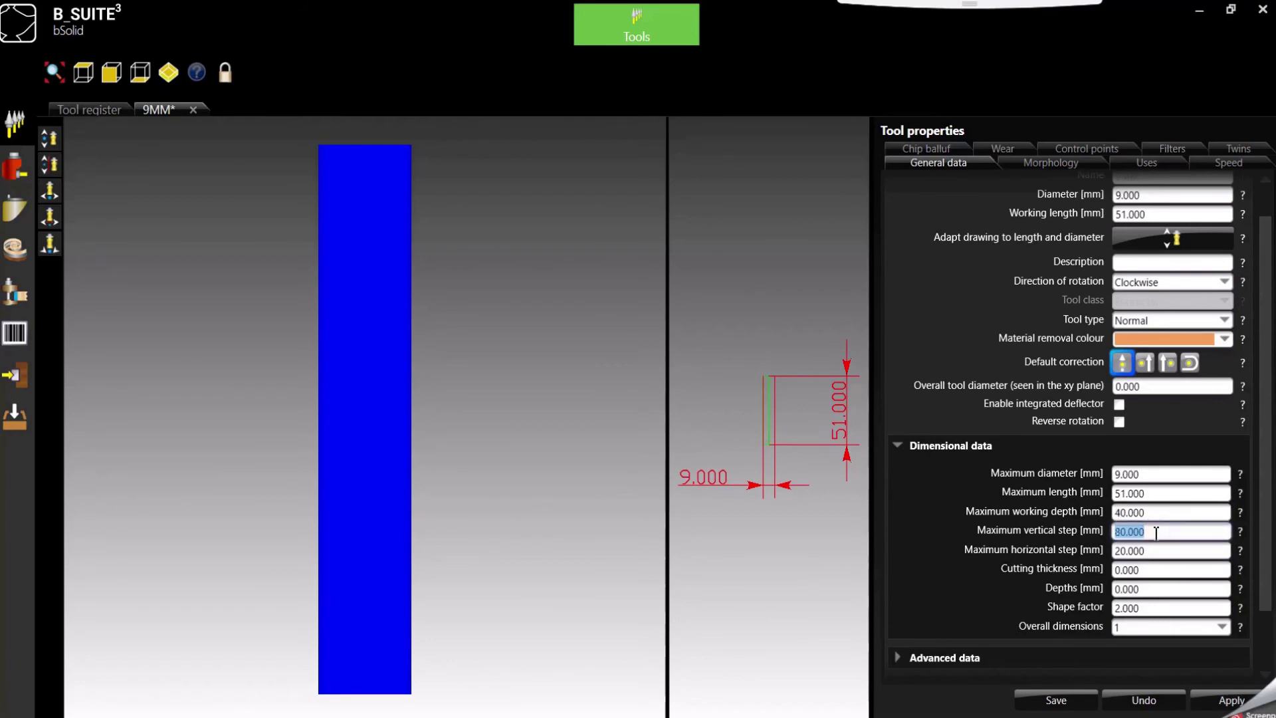
type("40")
key("BackSpace")
key("BackSpace")
type("10")
left_click(1158, 512)
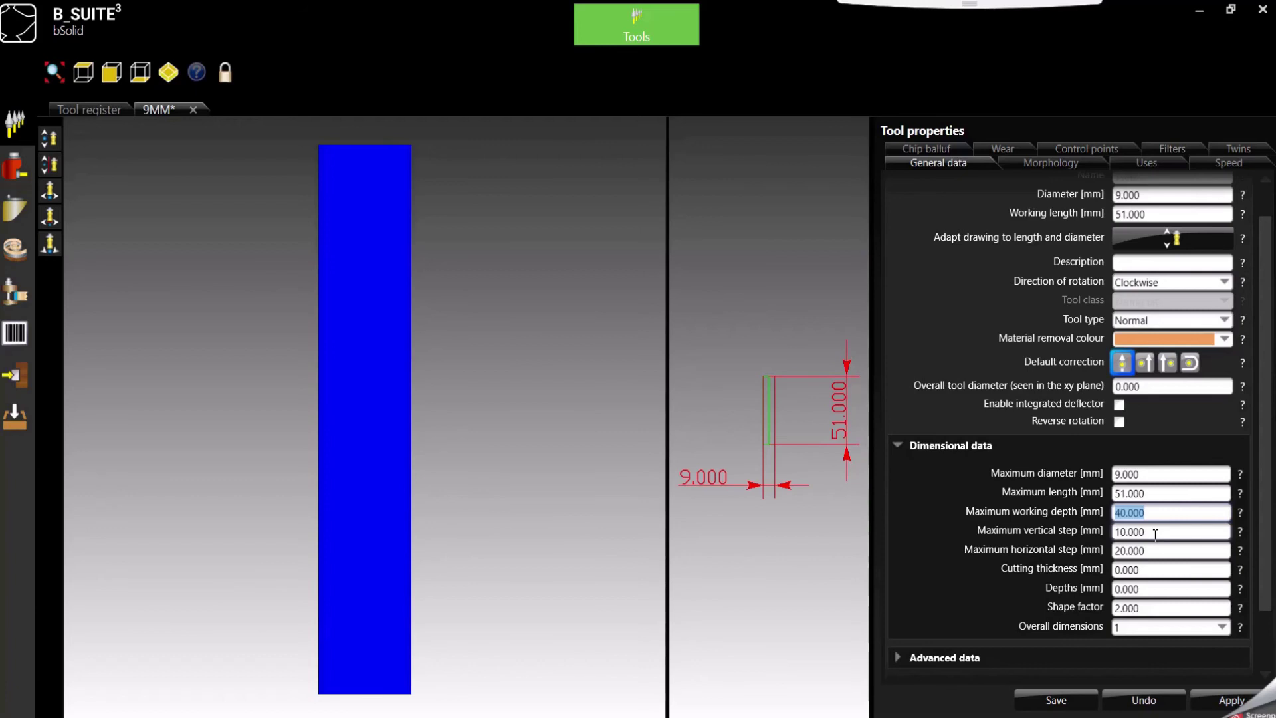
left_click(1156, 534)
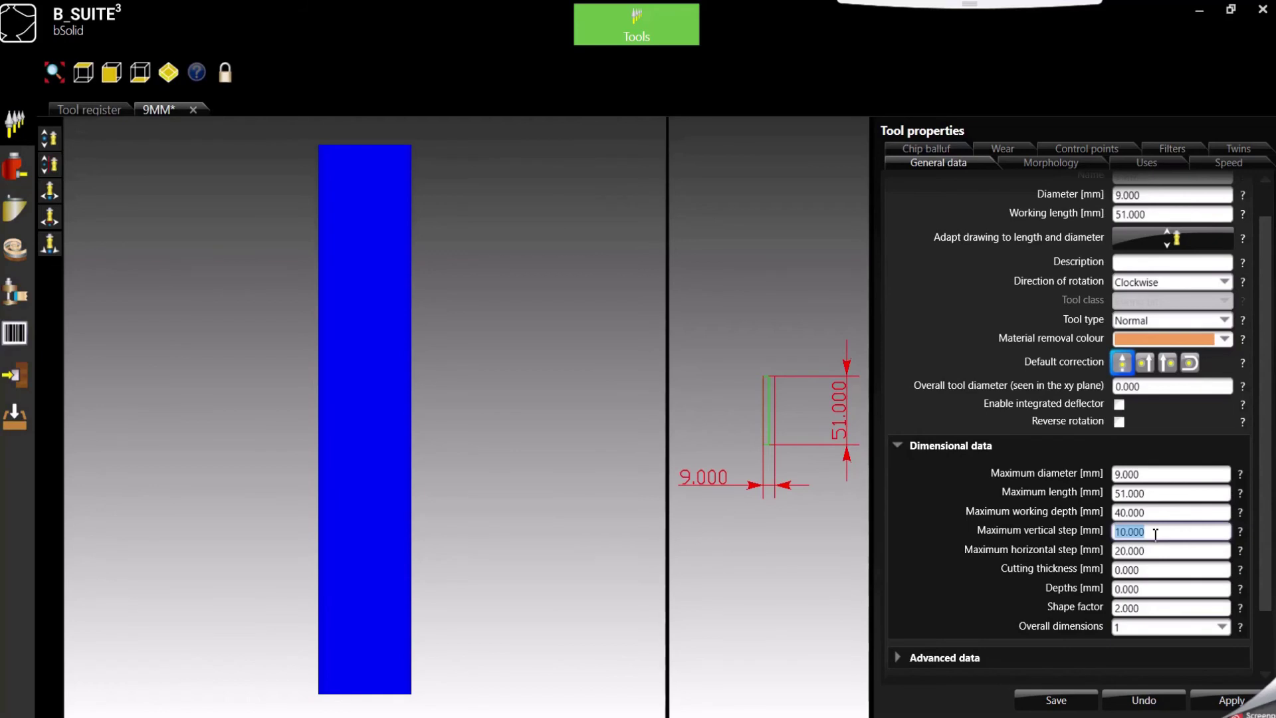
Step: Set the maximum horizontal step to 0 mm and the cutting thickness to 51 mm
left_click(1157, 551)
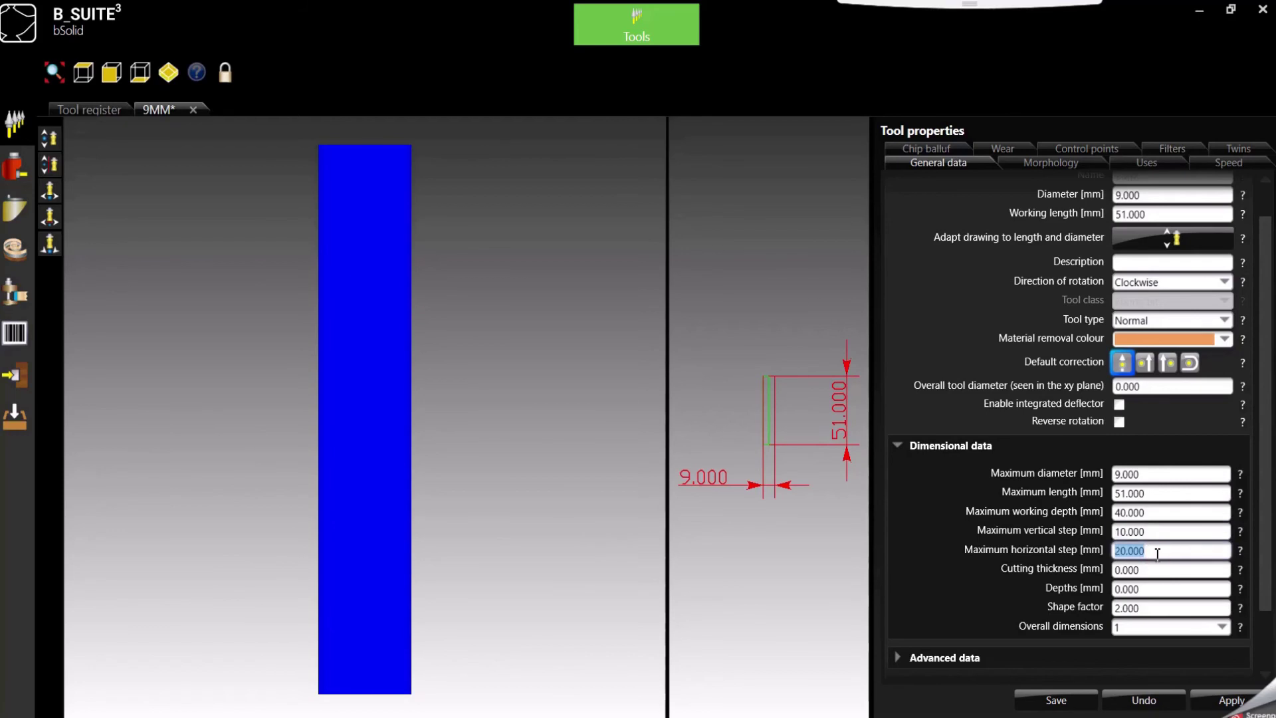
type("0")
key("Return")
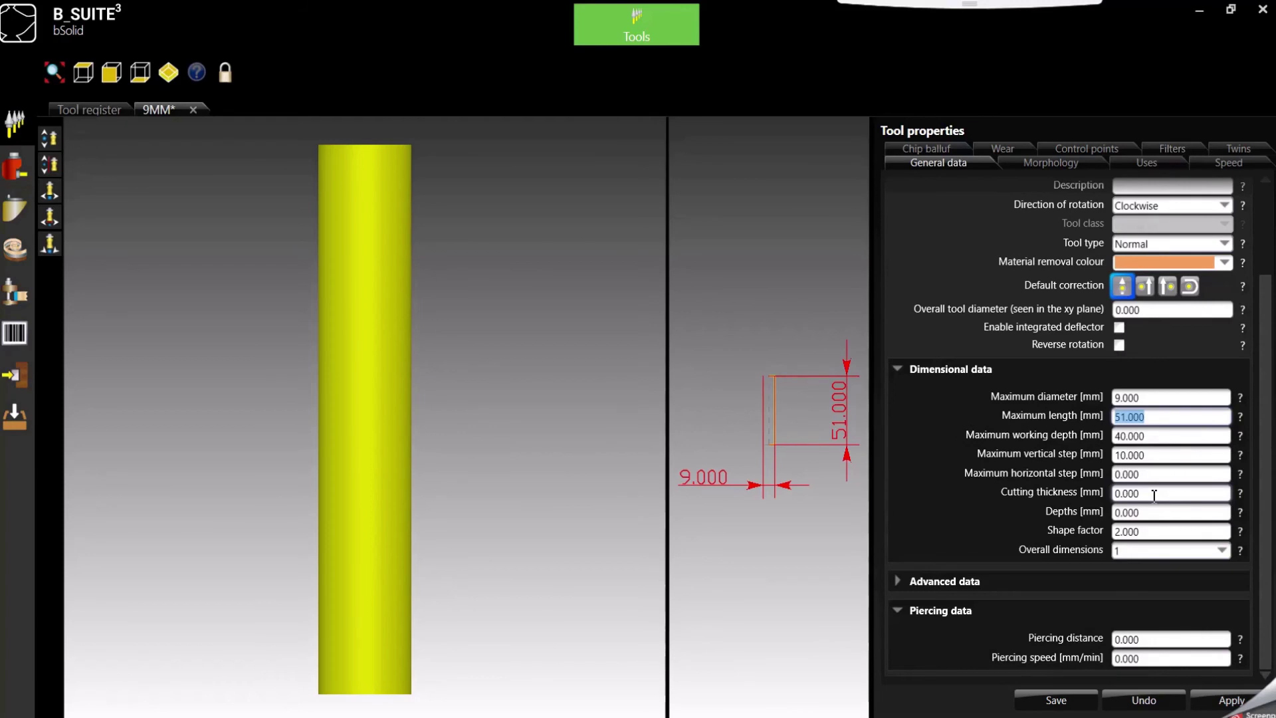
left_click(1157, 475)
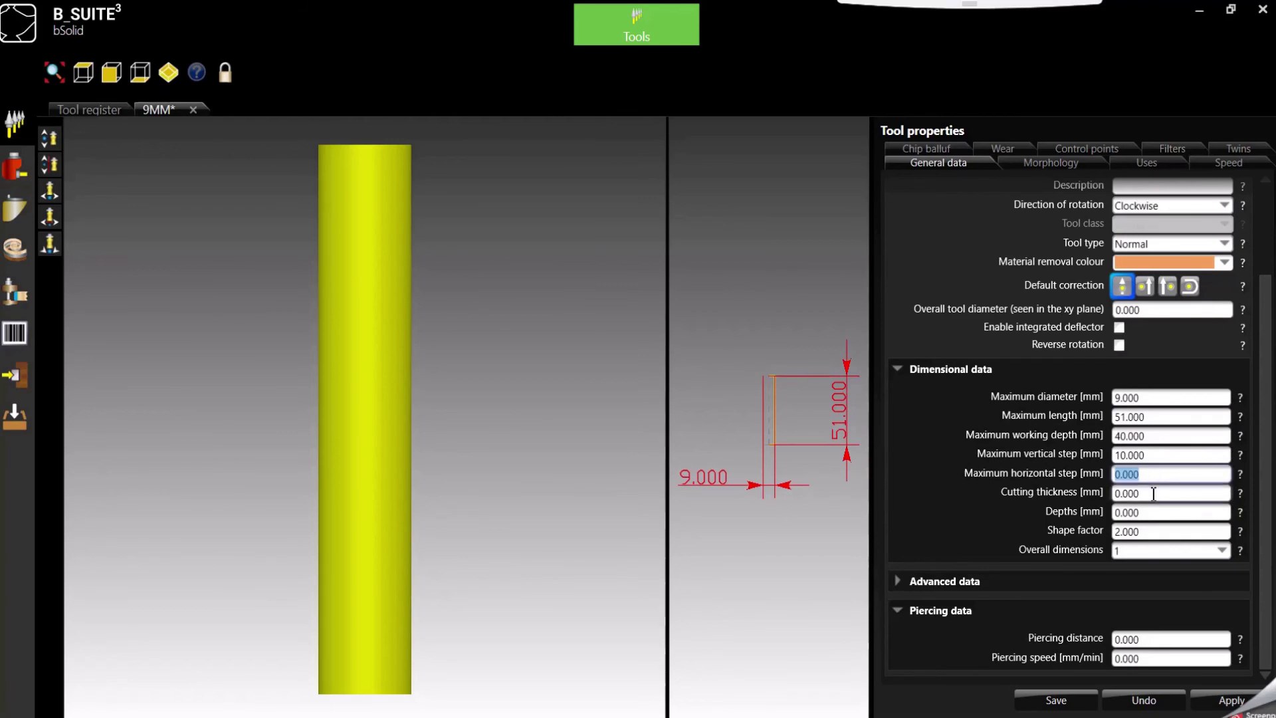
left_click(1157, 494)
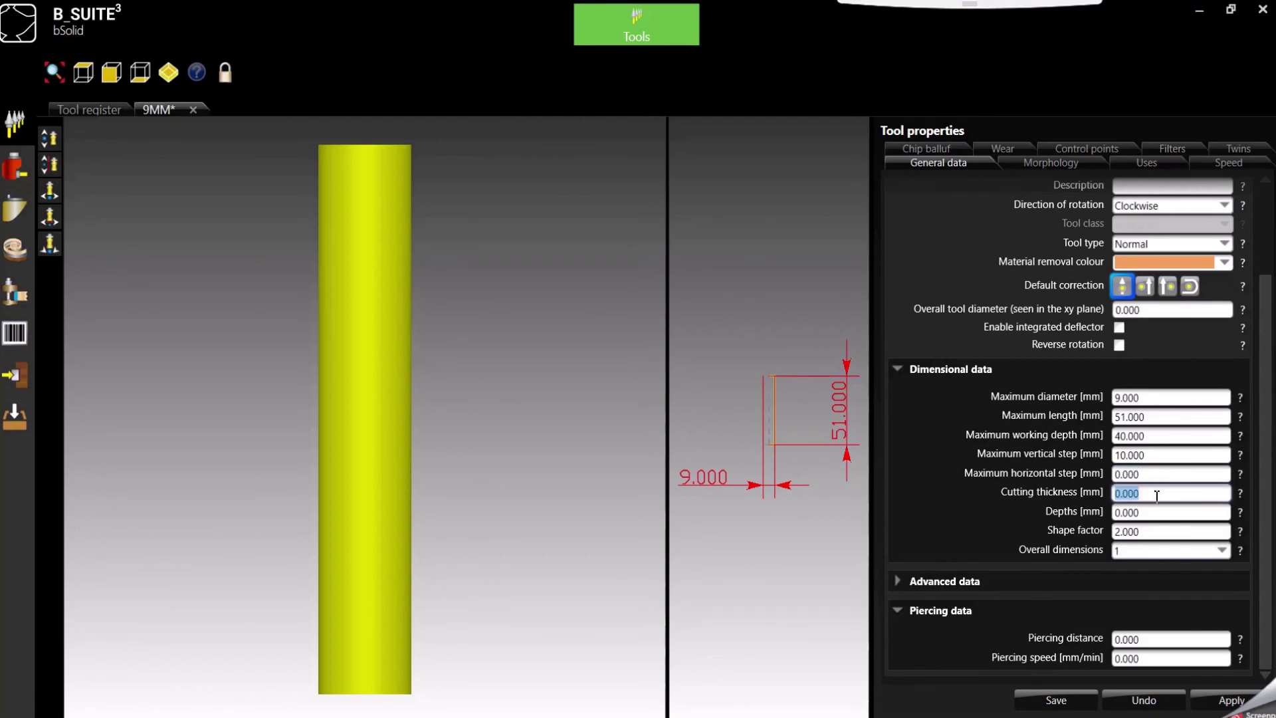
type("51")
key("Tab")
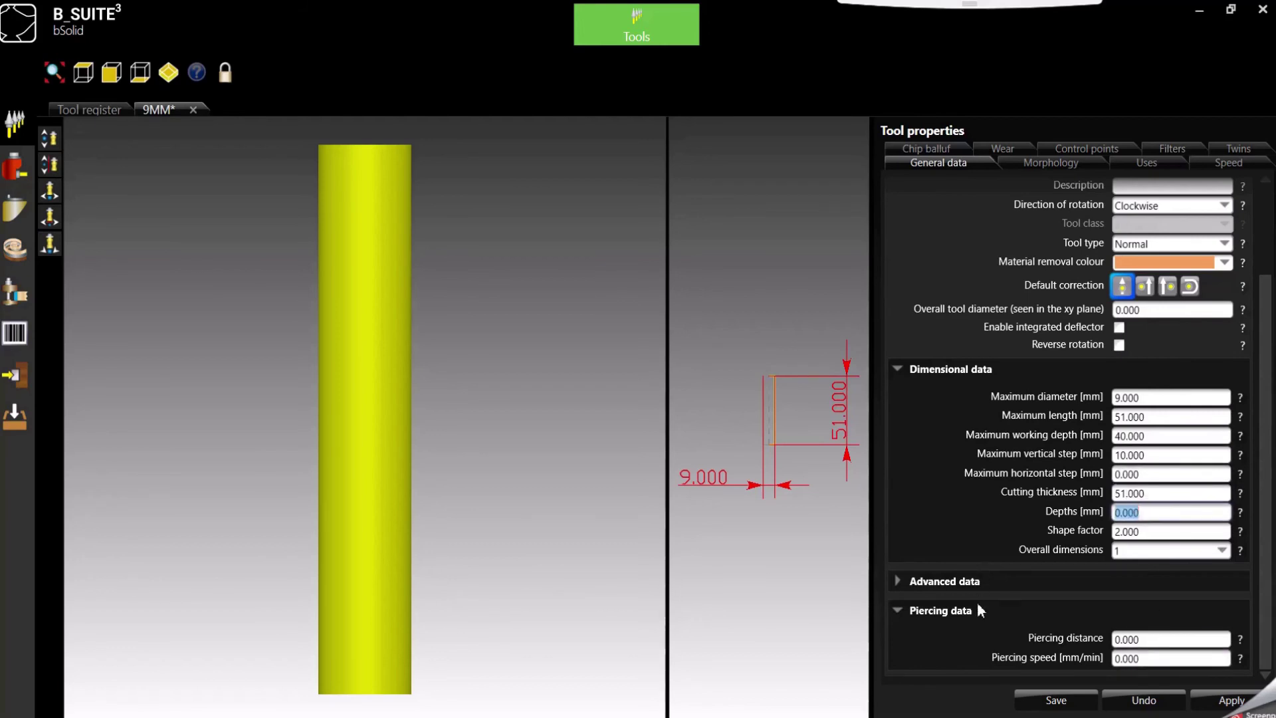
Step: Expand the advanced data to examine the jig and Uniclamp safety distances, and look at the Uniclamp reference photo
left_click(897, 580)
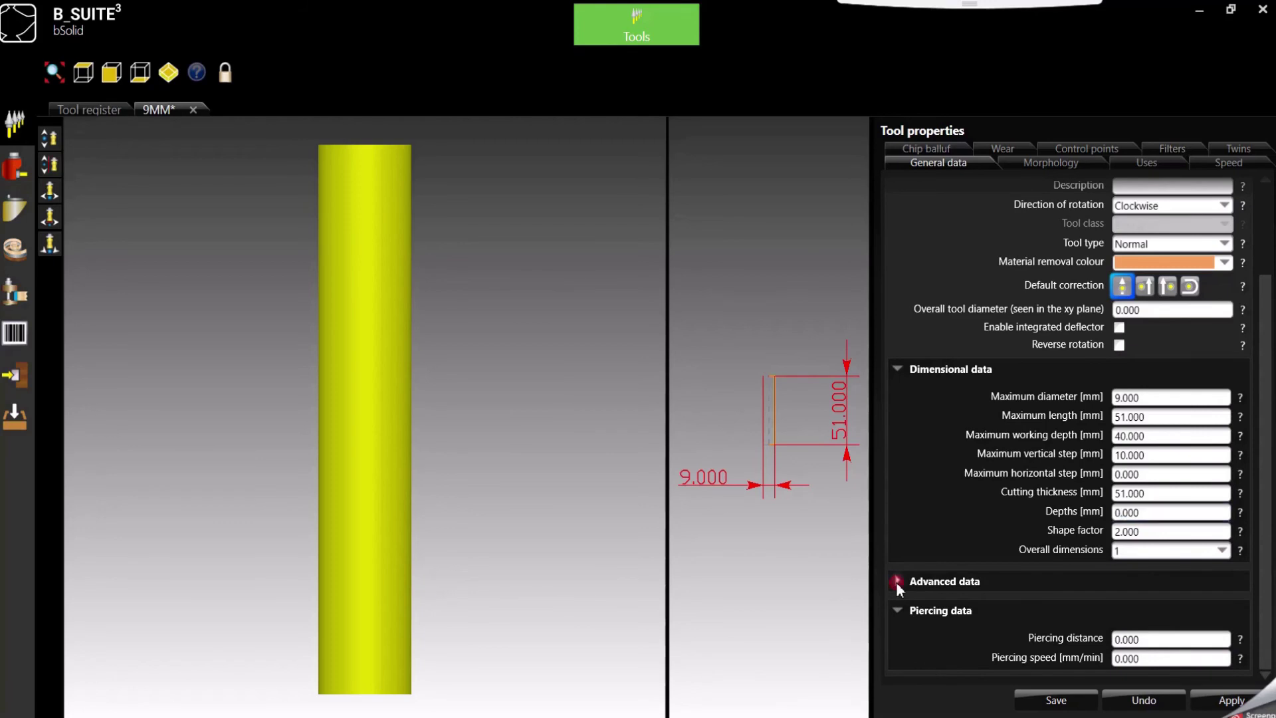
scroll(982, 530, "down", 2)
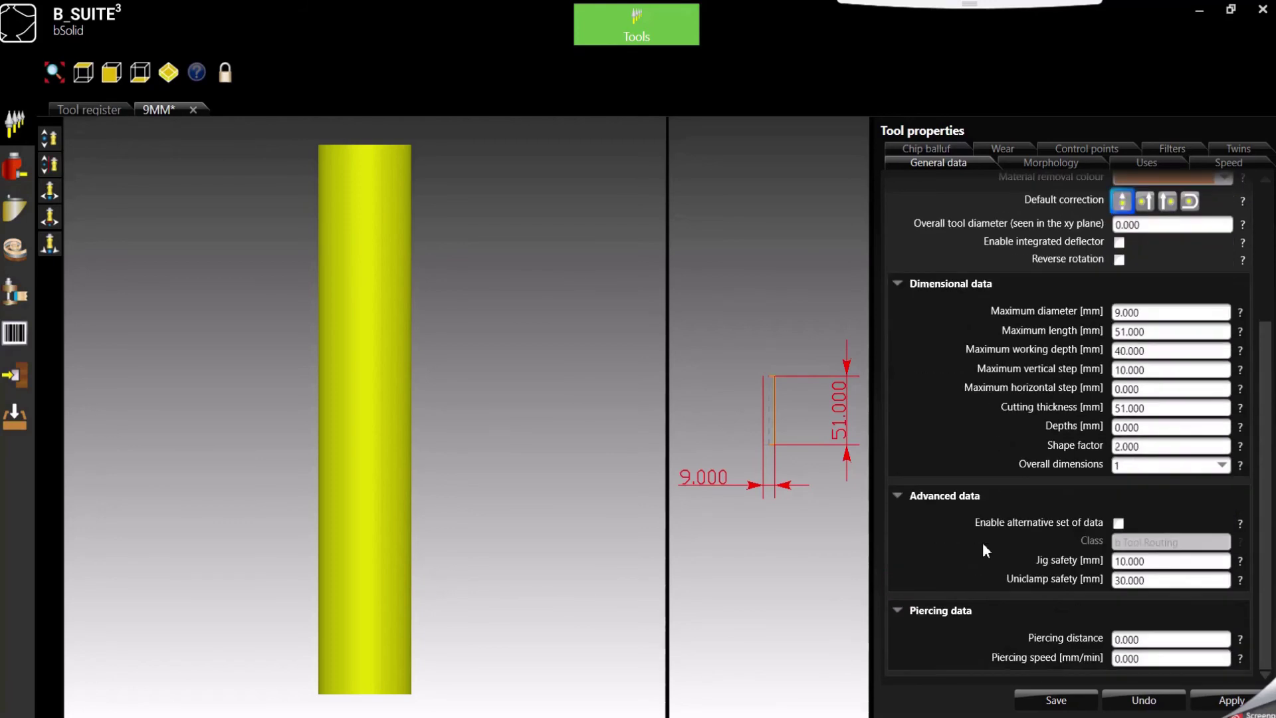
double_click(1144, 560)
double_click(1140, 580)
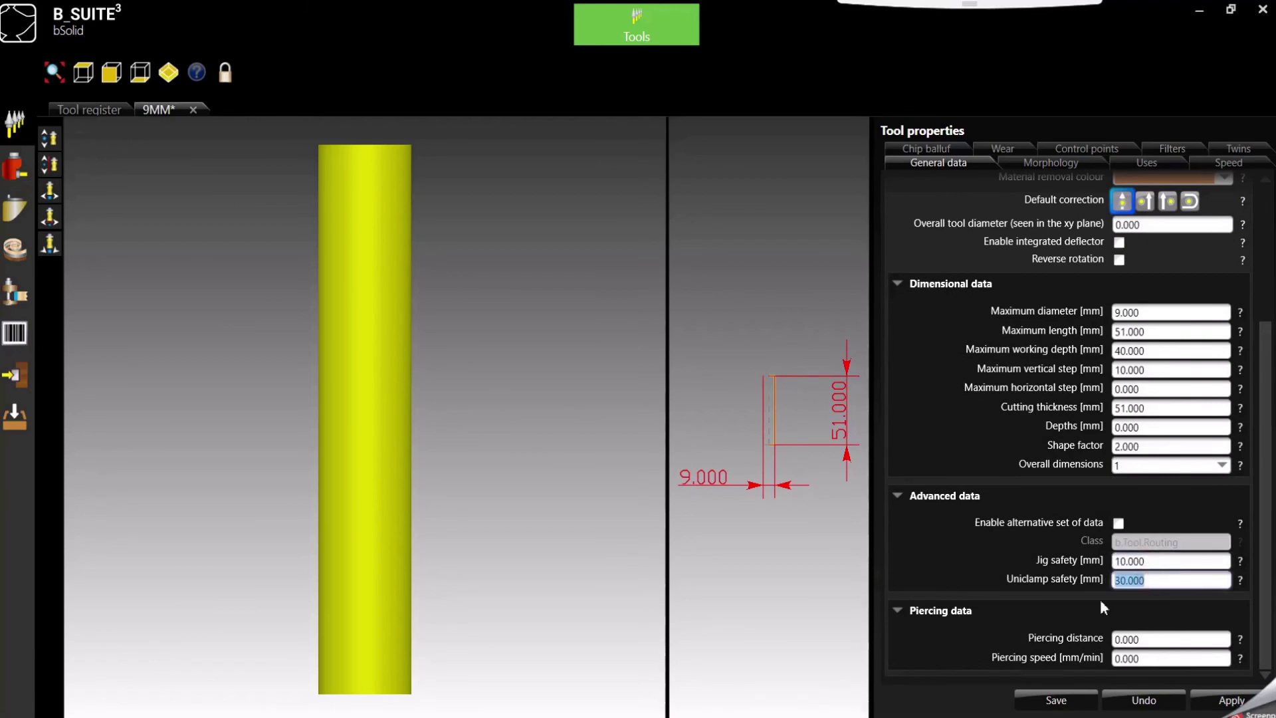
double_click(1135, 562)
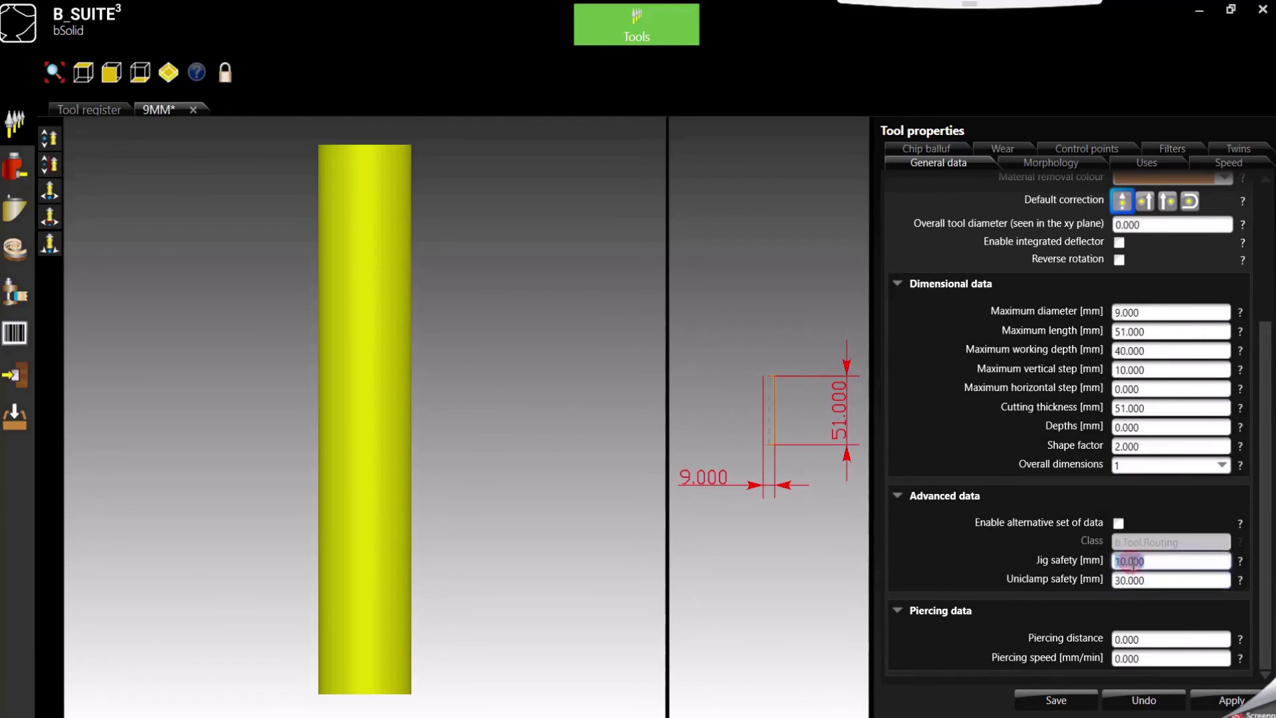
double_click(1138, 581)
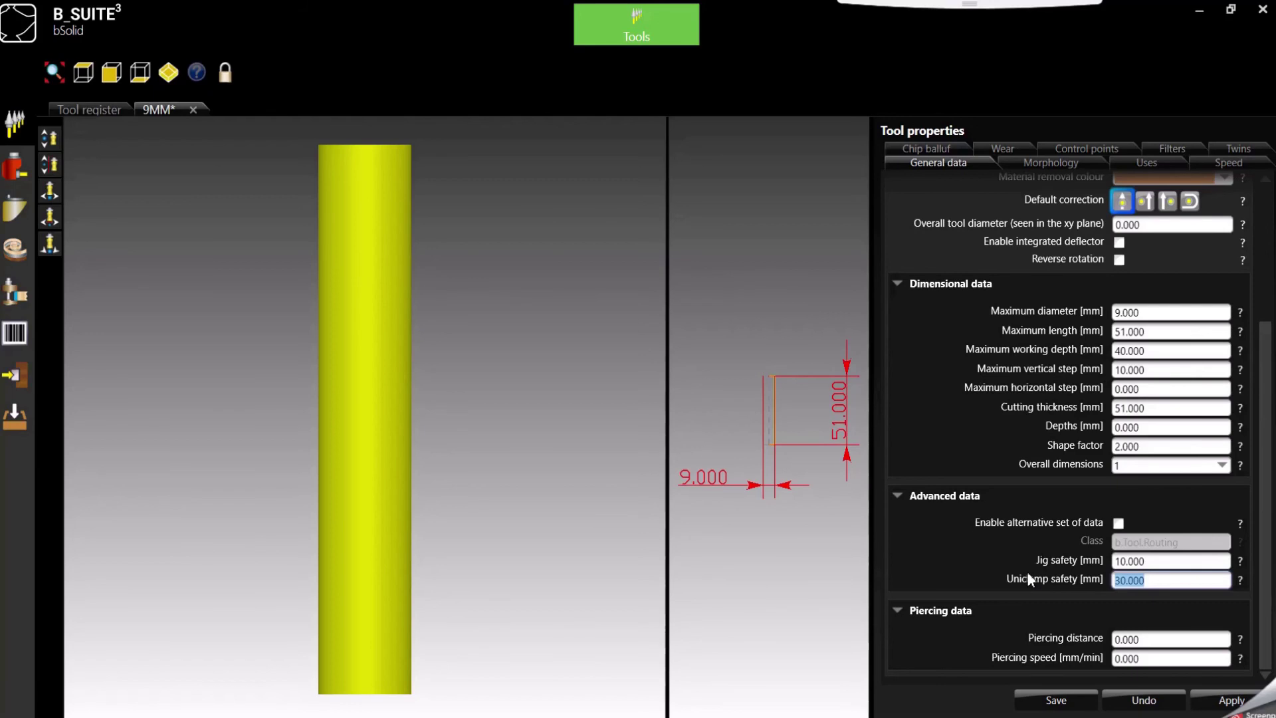
double_click(1143, 562)
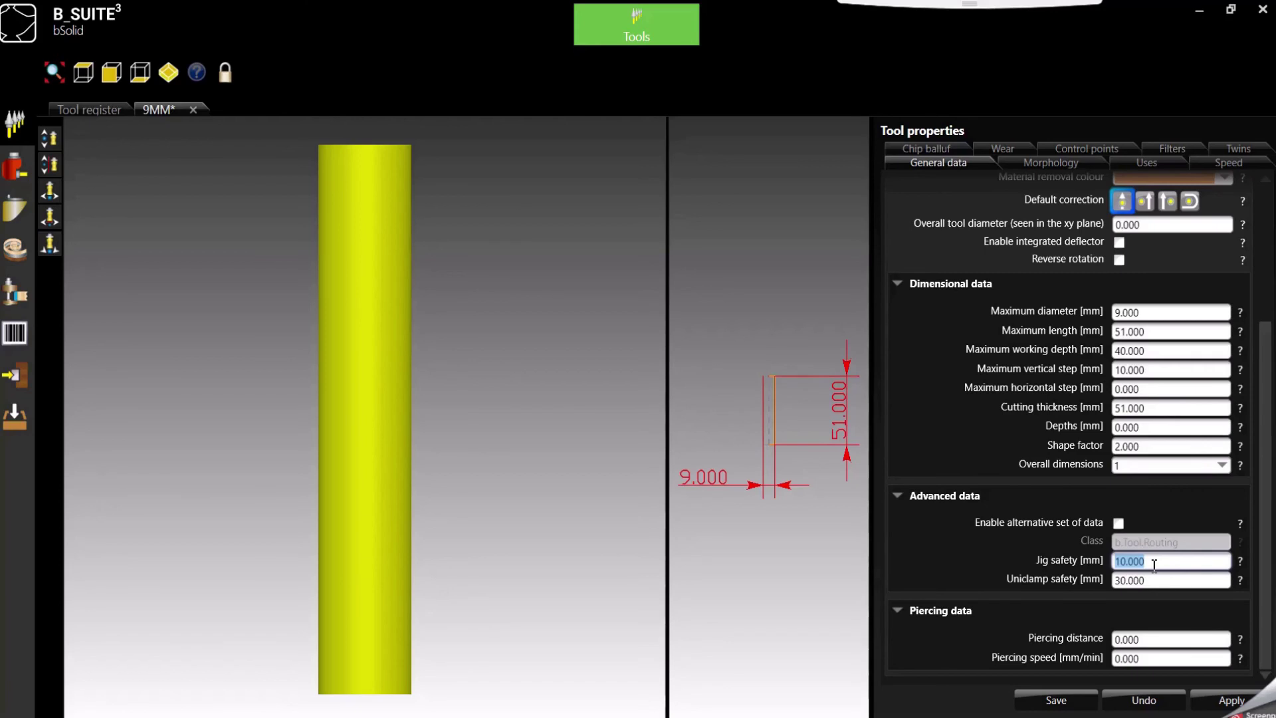
left_click(1148, 580)
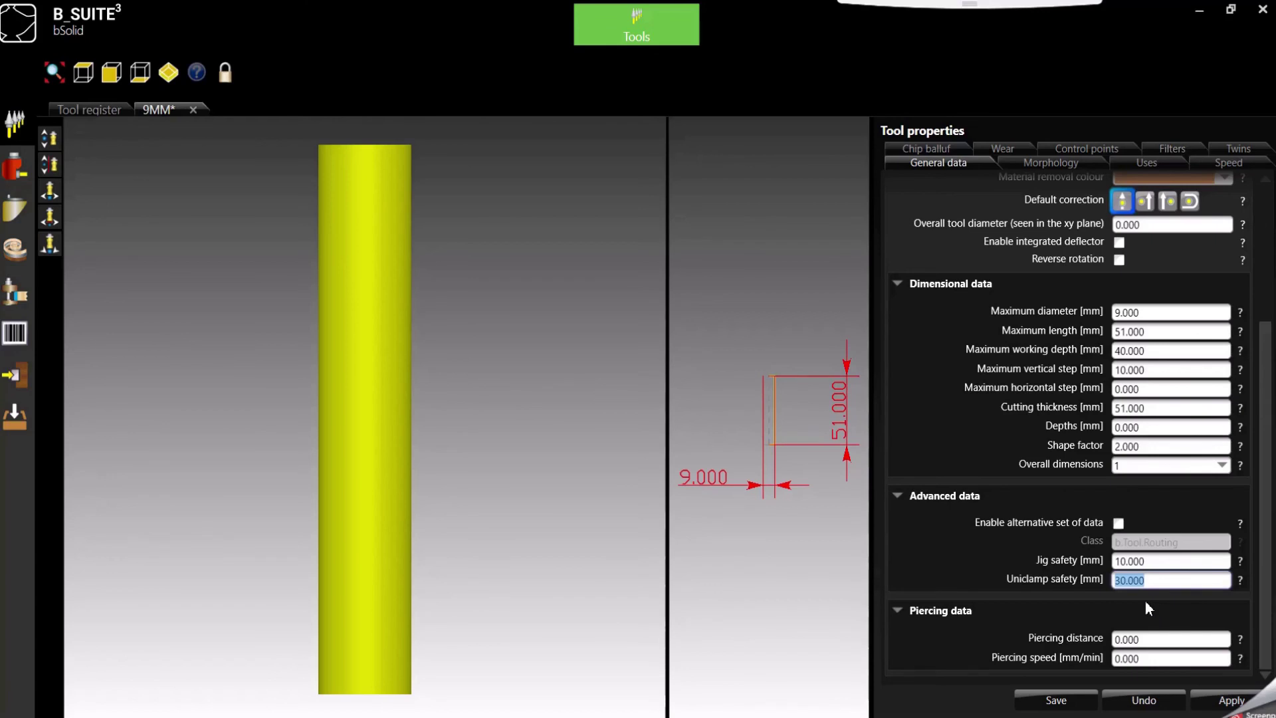
key("alt+Tab")
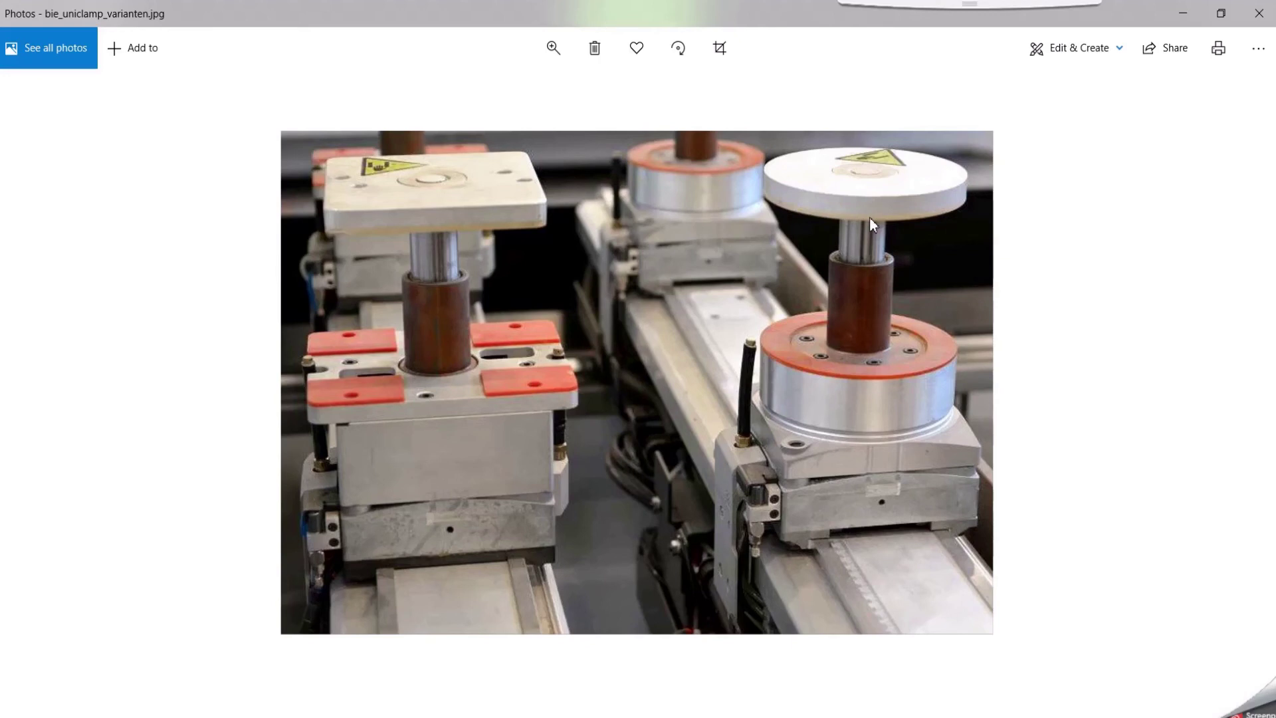
left_click(1182, 13)
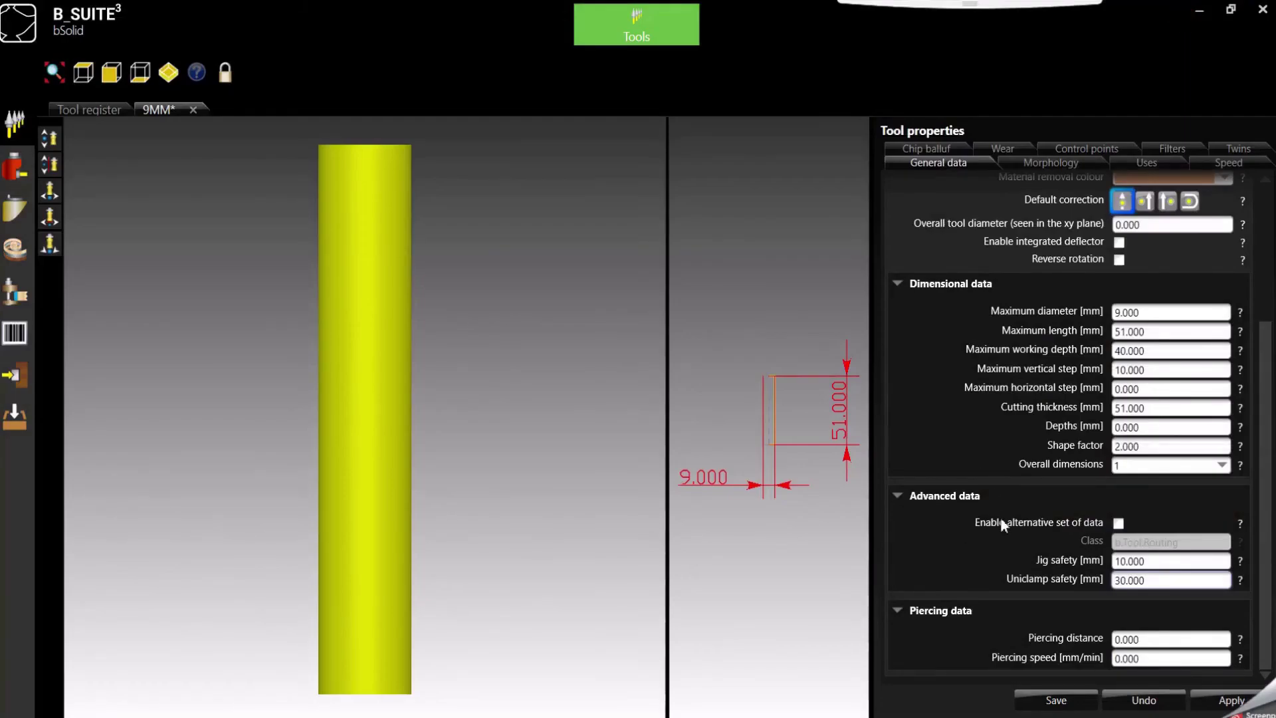
Step: Try a Uniclamp safety distance of 25 mm and set it back to 30 mm
double_click(1130, 561)
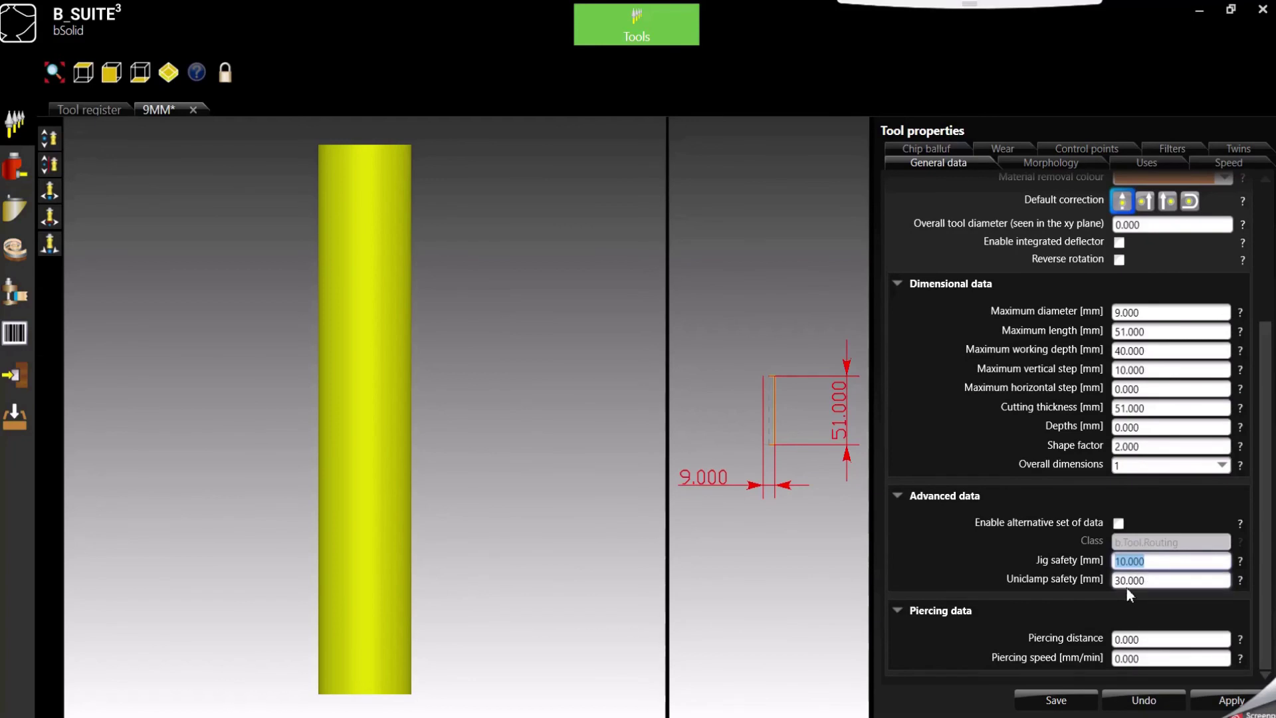
key("Tab")
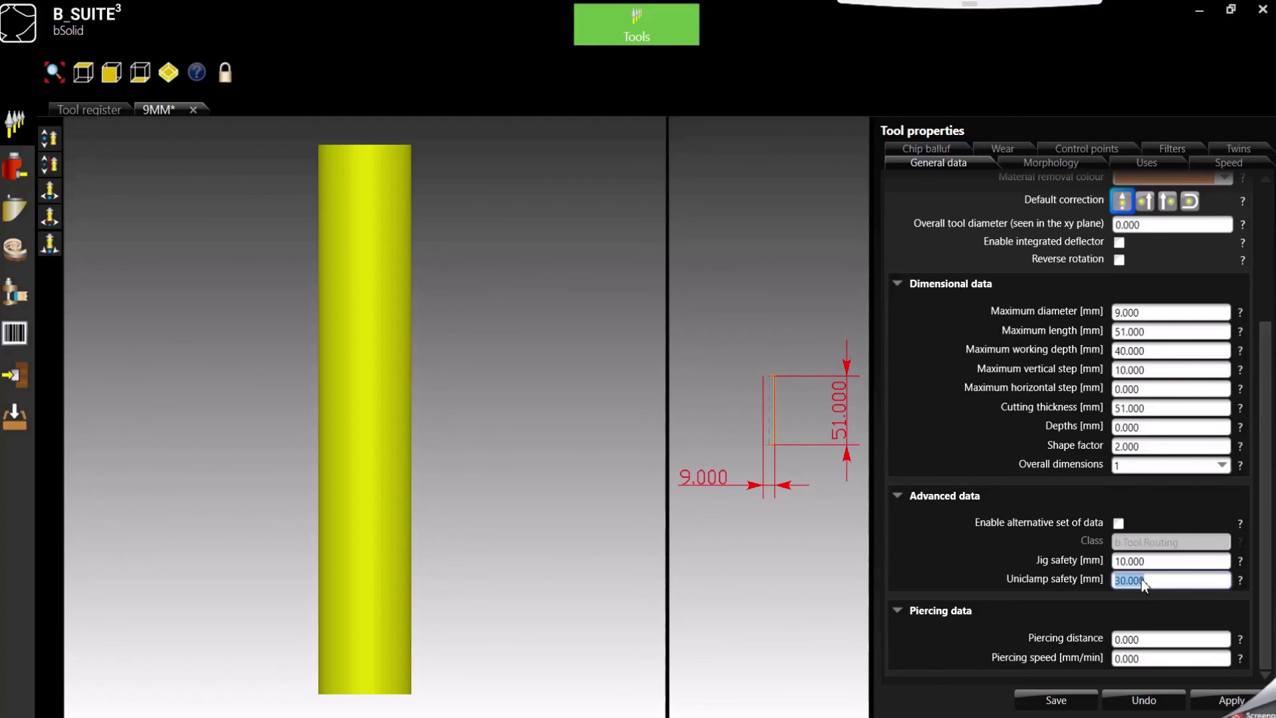
type("25")
left_click(1154, 561)
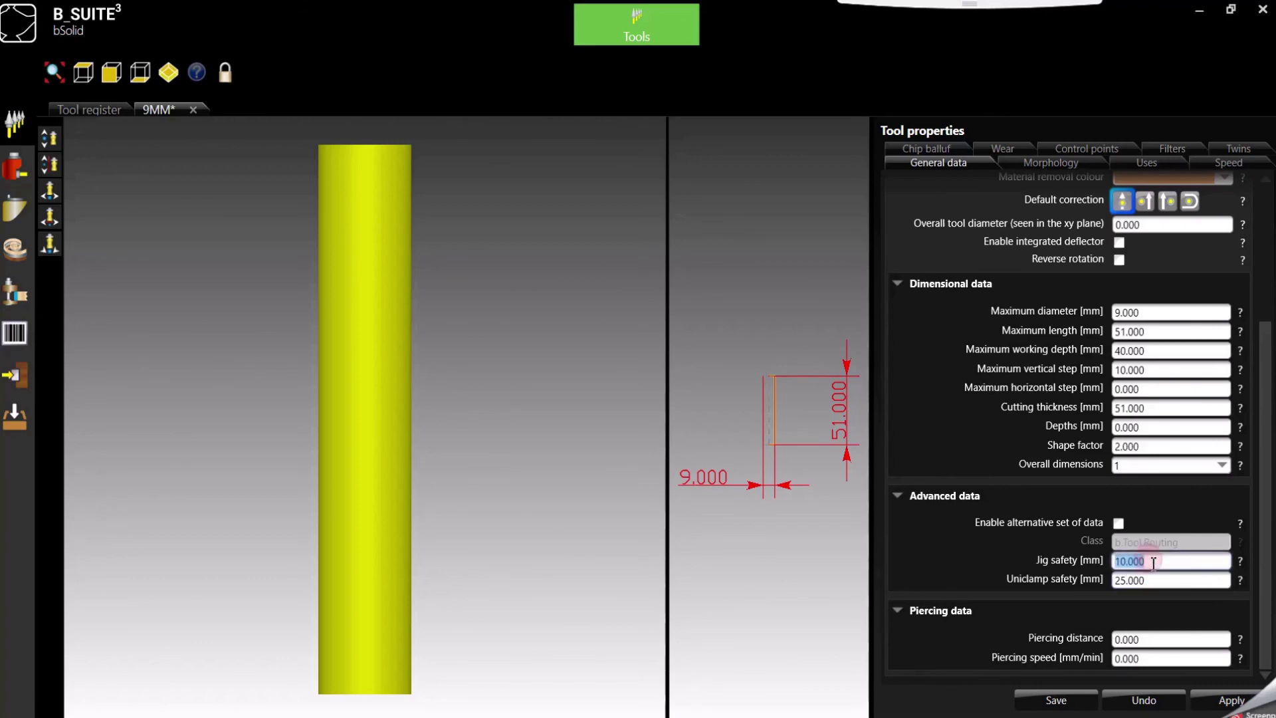
left_click(1160, 584)
type("30")
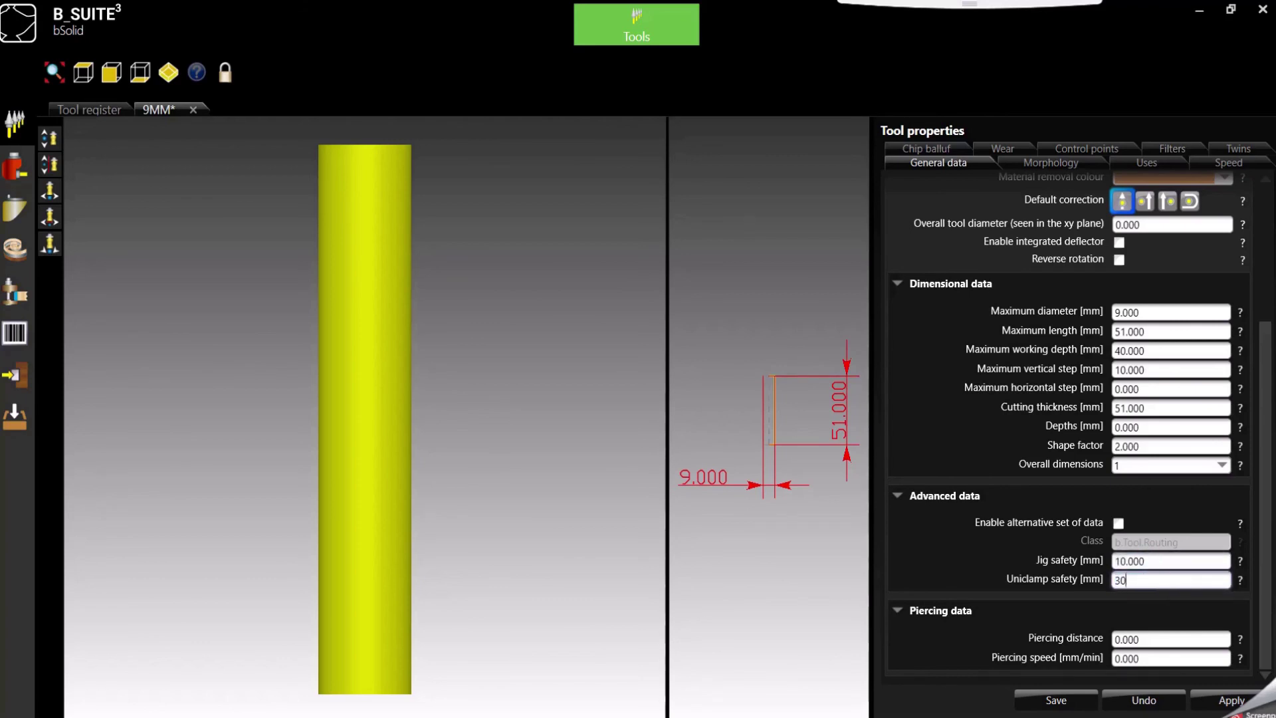
left_click(1160, 558)
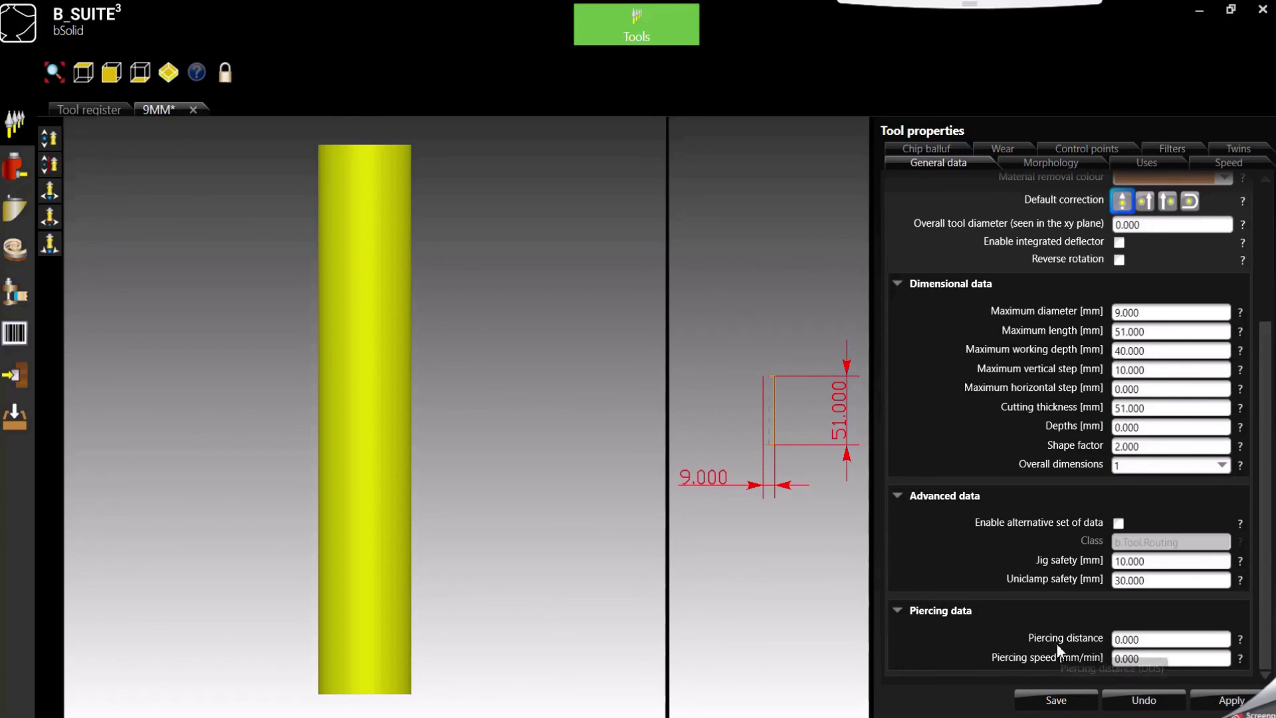
Step: Set the piercing distance to 3 and the piercing speed to 800 mm/min
left_click(1146, 639)
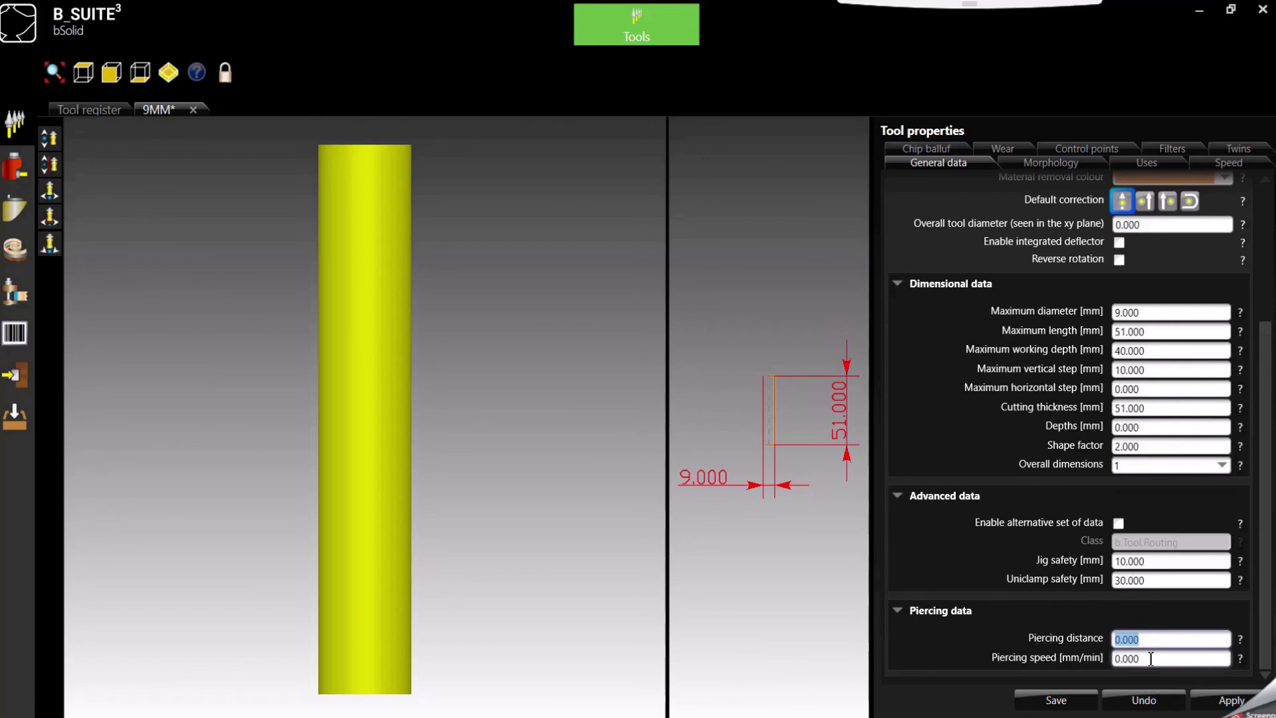
left_click(1151, 659)
left_click(1141, 640)
left_click(1160, 660)
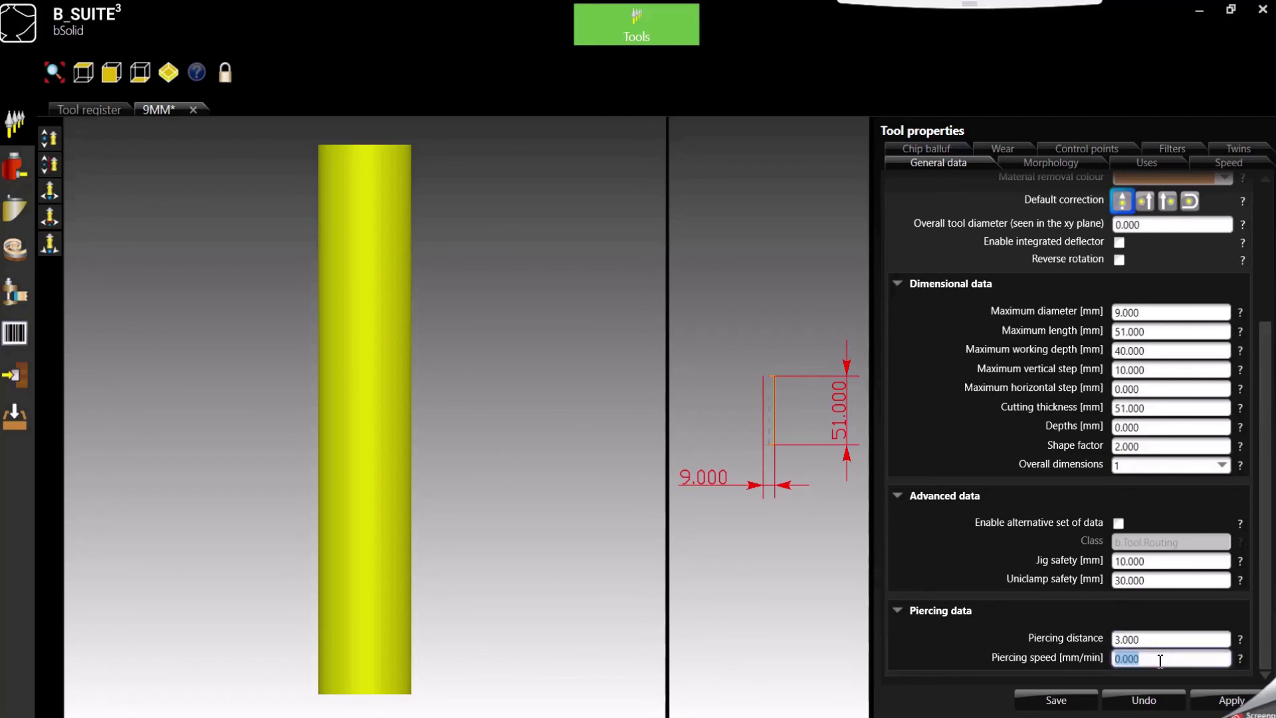
type("800")
key("shift+Tab")
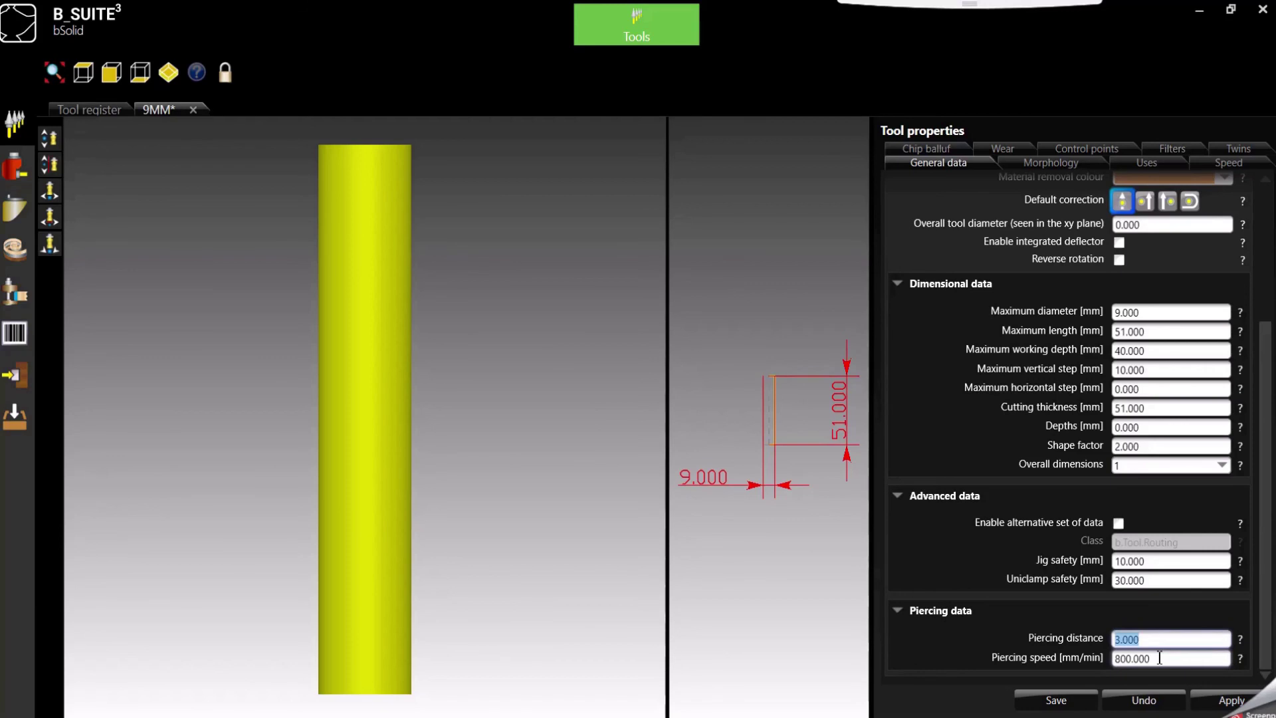
Step: Review the general and dimensional data from the beginning and check which uses are enabled for the tool
scroll(1160, 658, "up", 3)
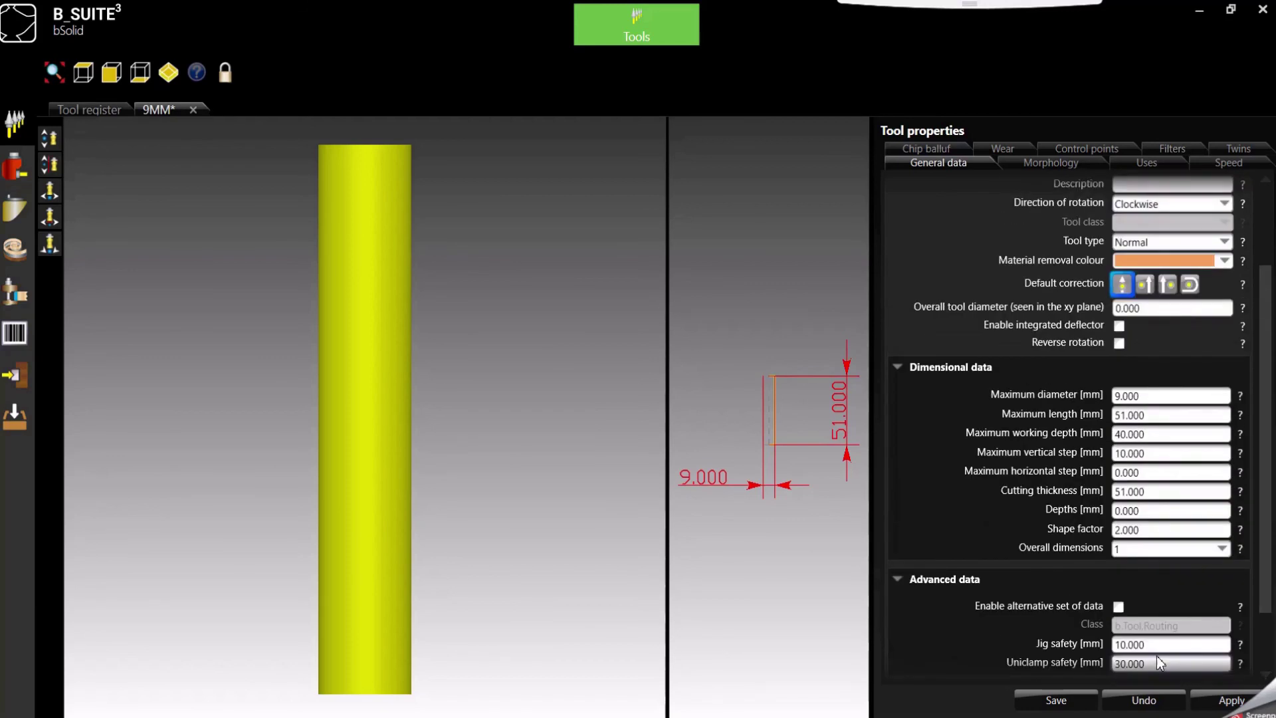
scroll(1157, 655, "up", 4)
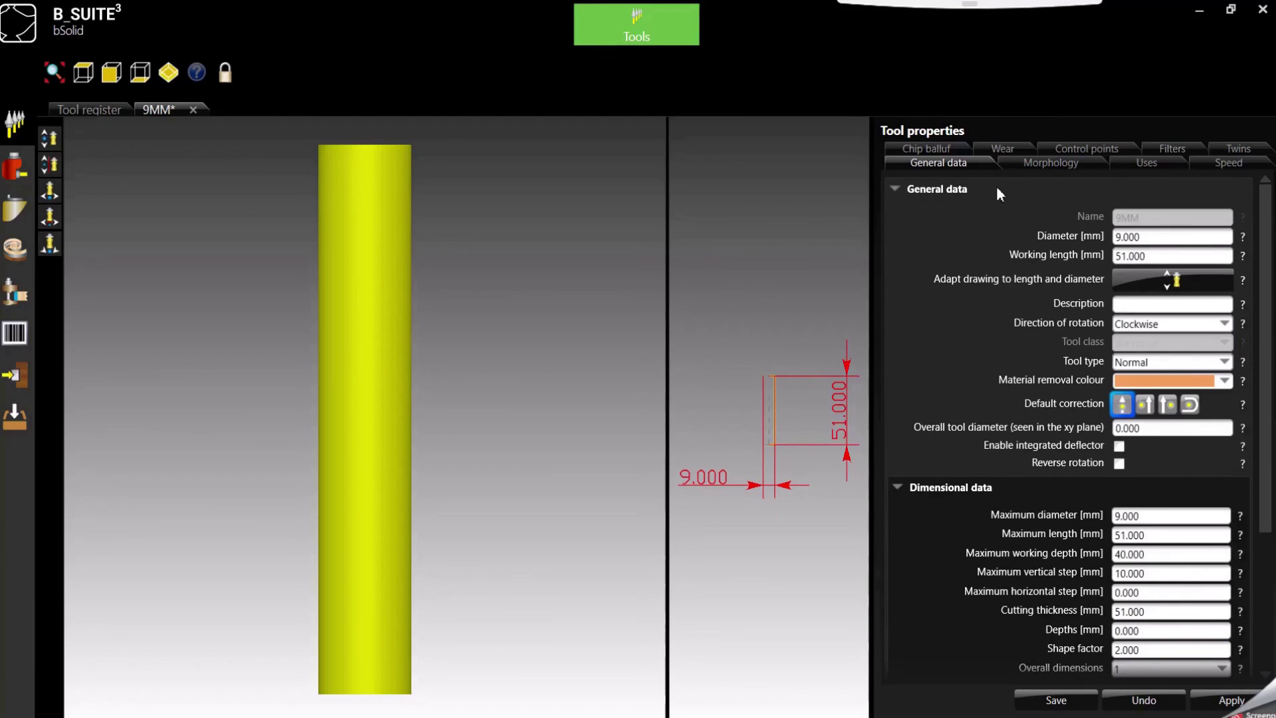
scroll(964, 366, "down", 4)
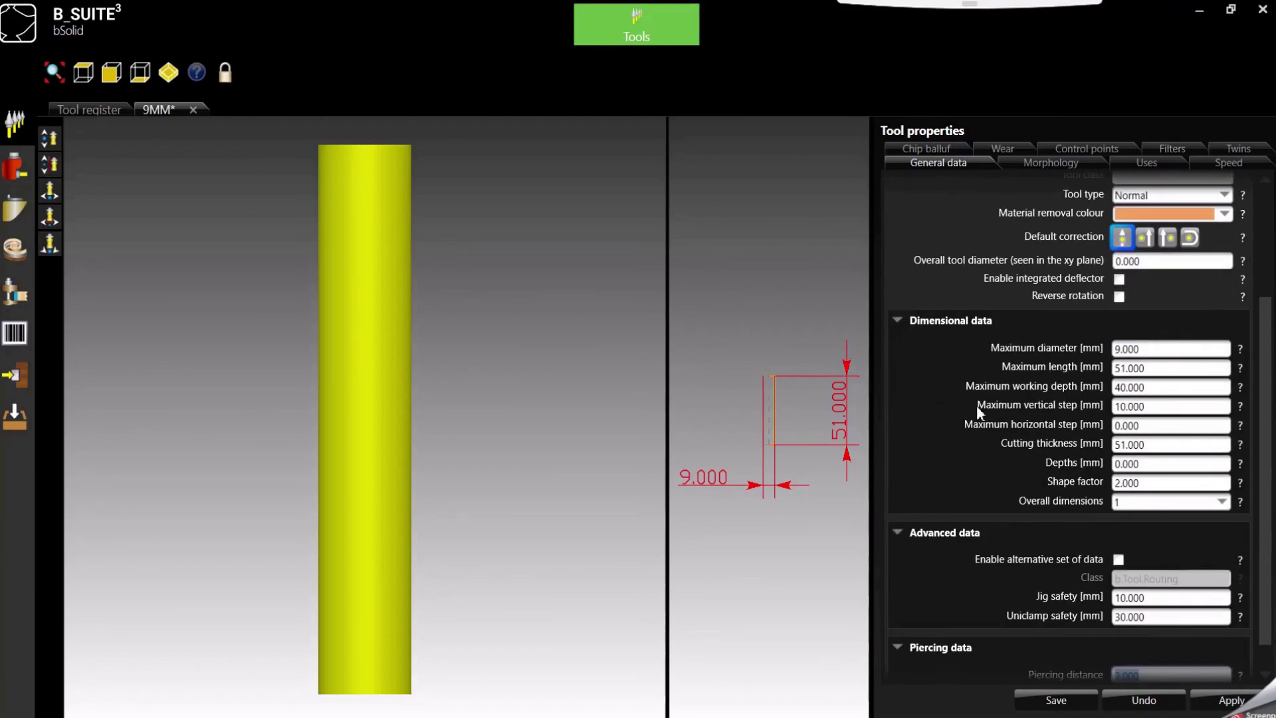
scroll(977, 402, "up", 4)
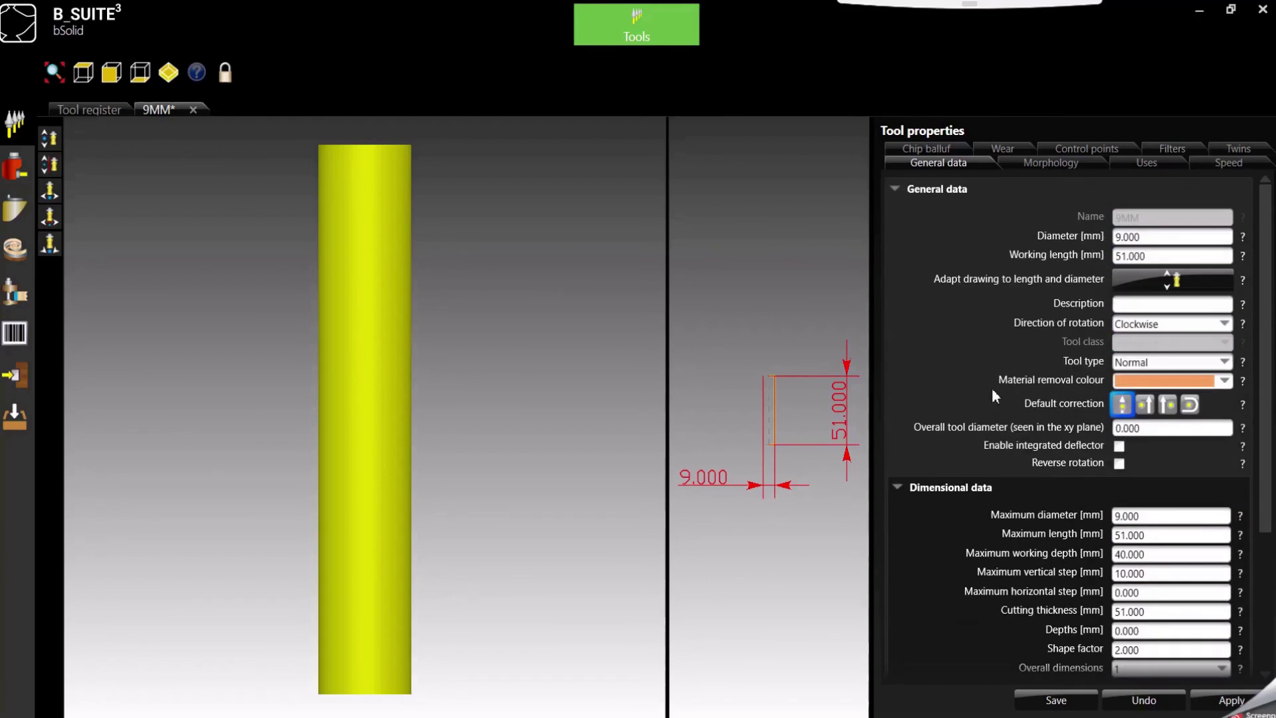
left_click(1148, 165)
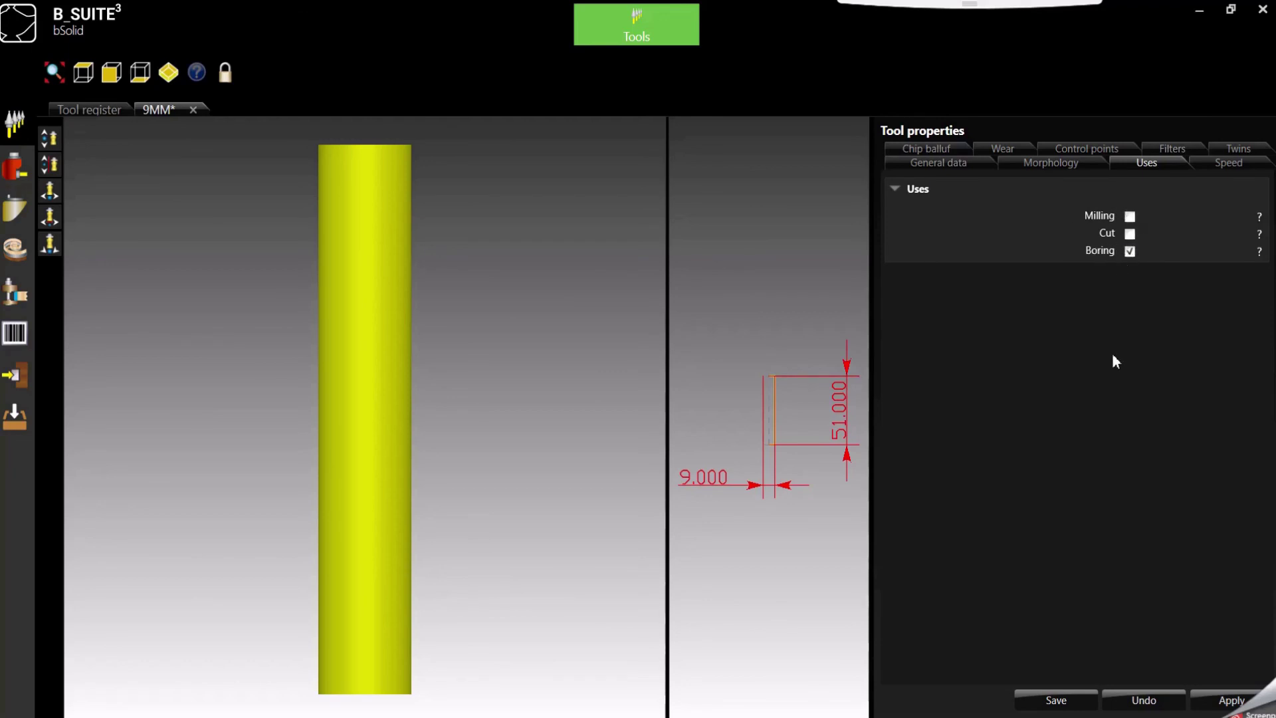
Step: Review the tool's descent and feed speeds and set the maximum advance speed to 4000 mm/min
left_click(1238, 165)
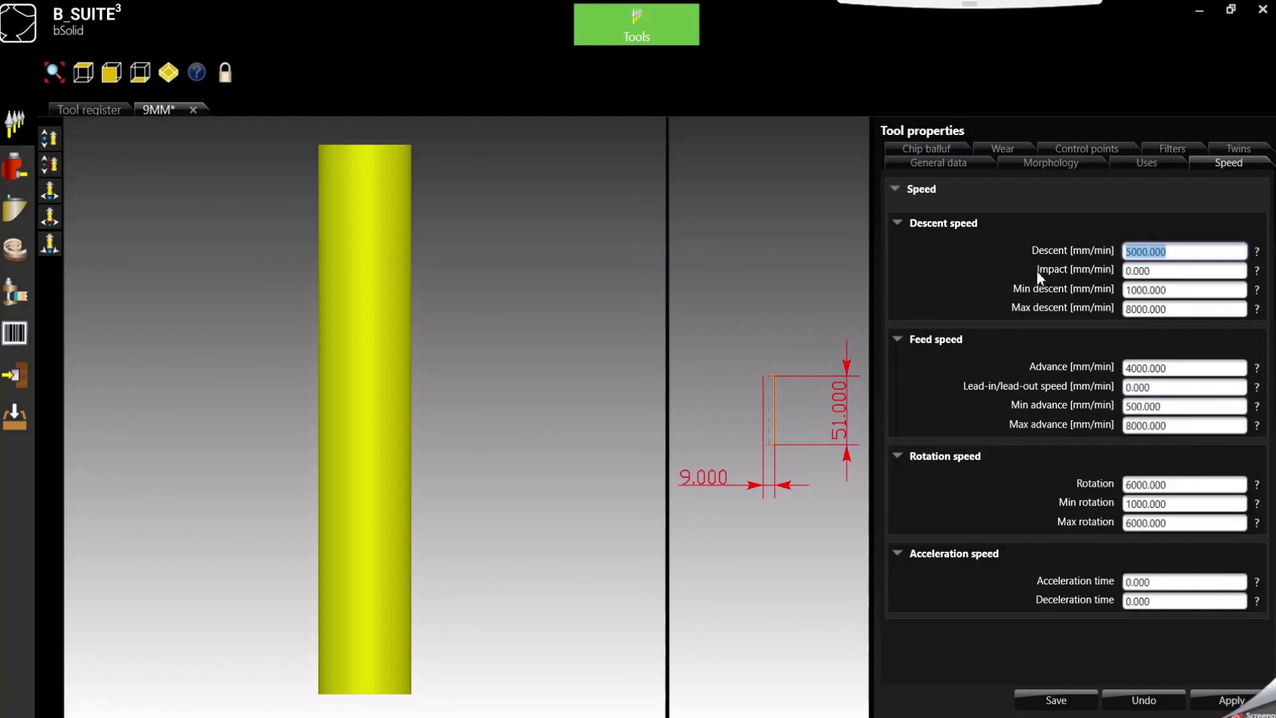
left_click(1138, 273)
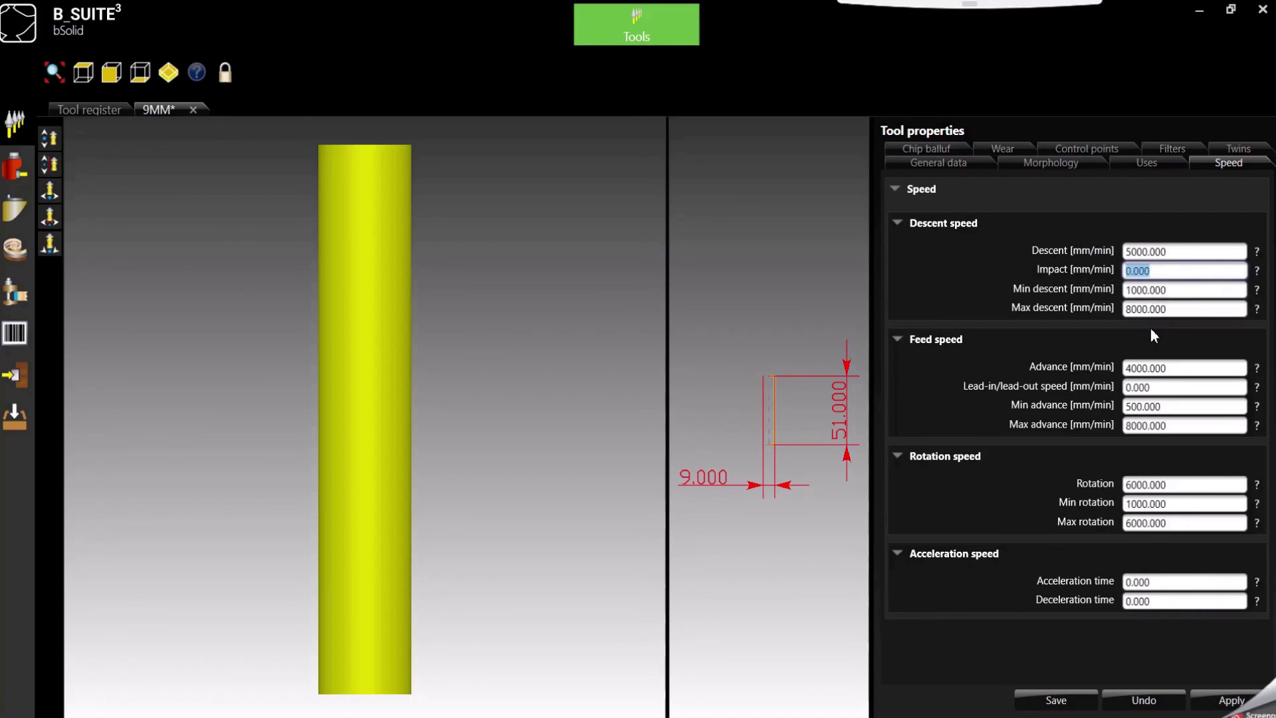
left_click(1162, 367)
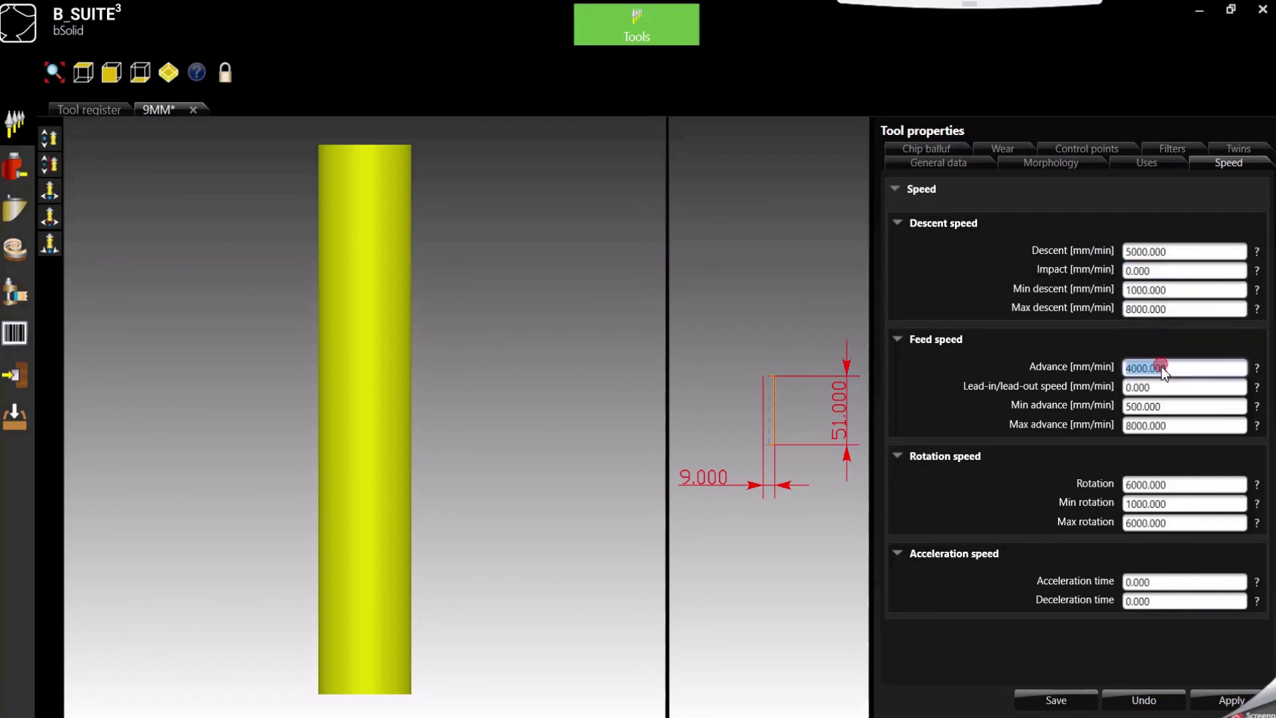
left_click(1163, 404)
left_click(1155, 369)
left_click(1156, 406)
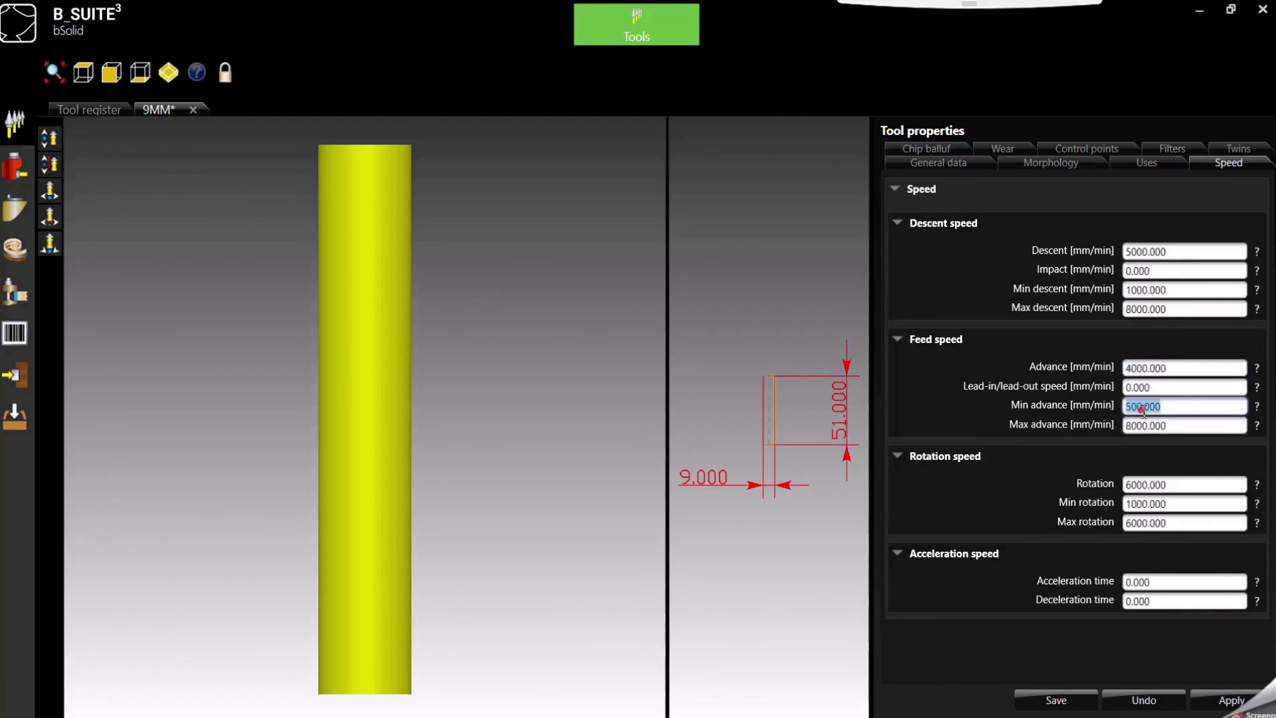
left_click(1149, 427)
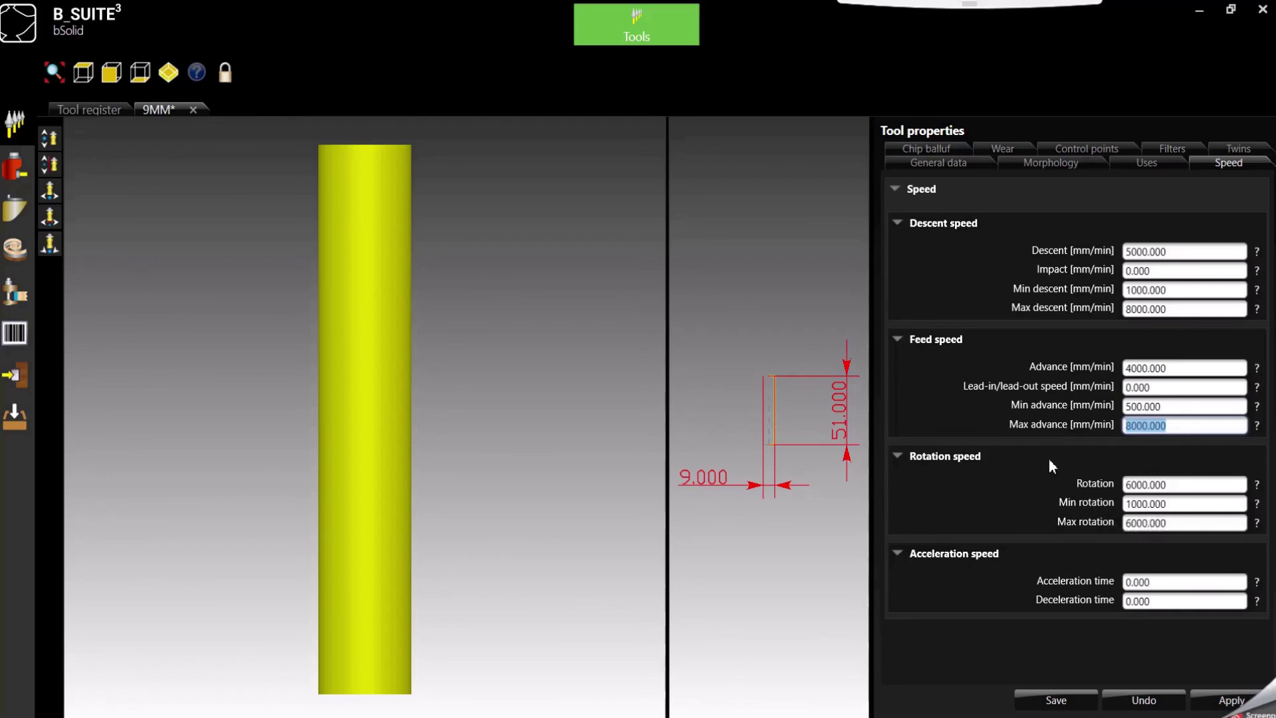
type("4000")
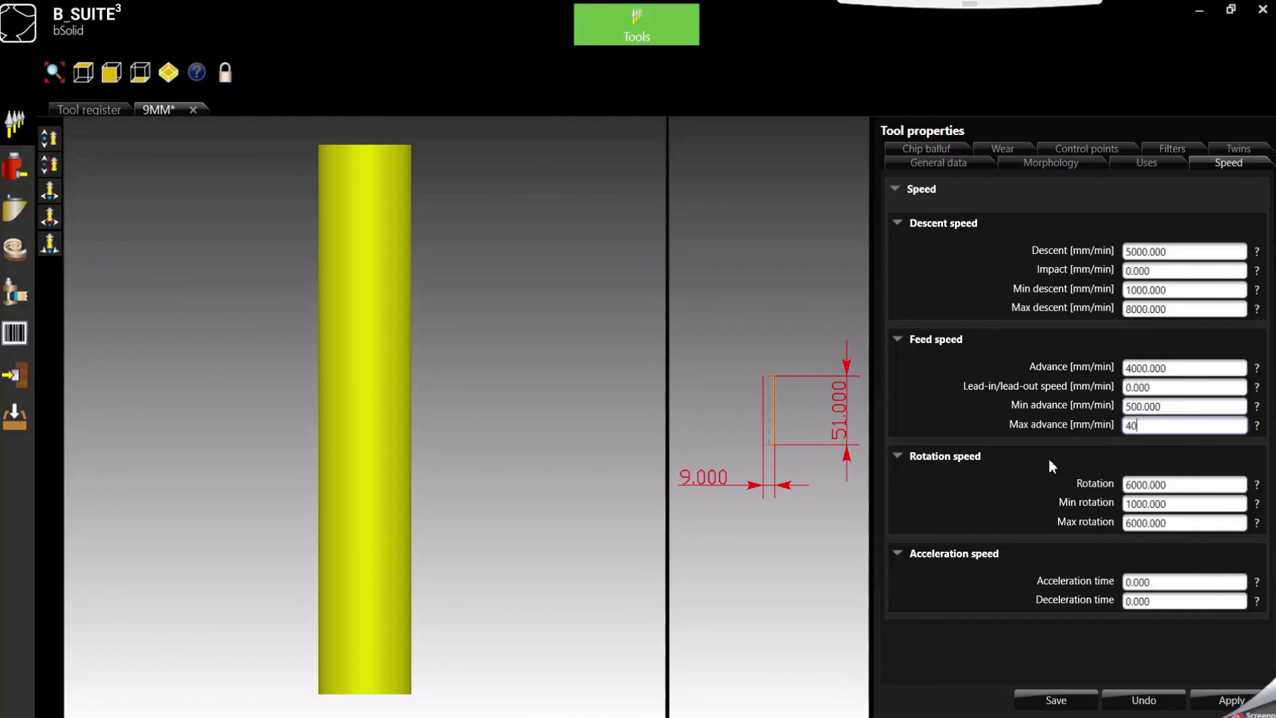
left_click(1164, 367)
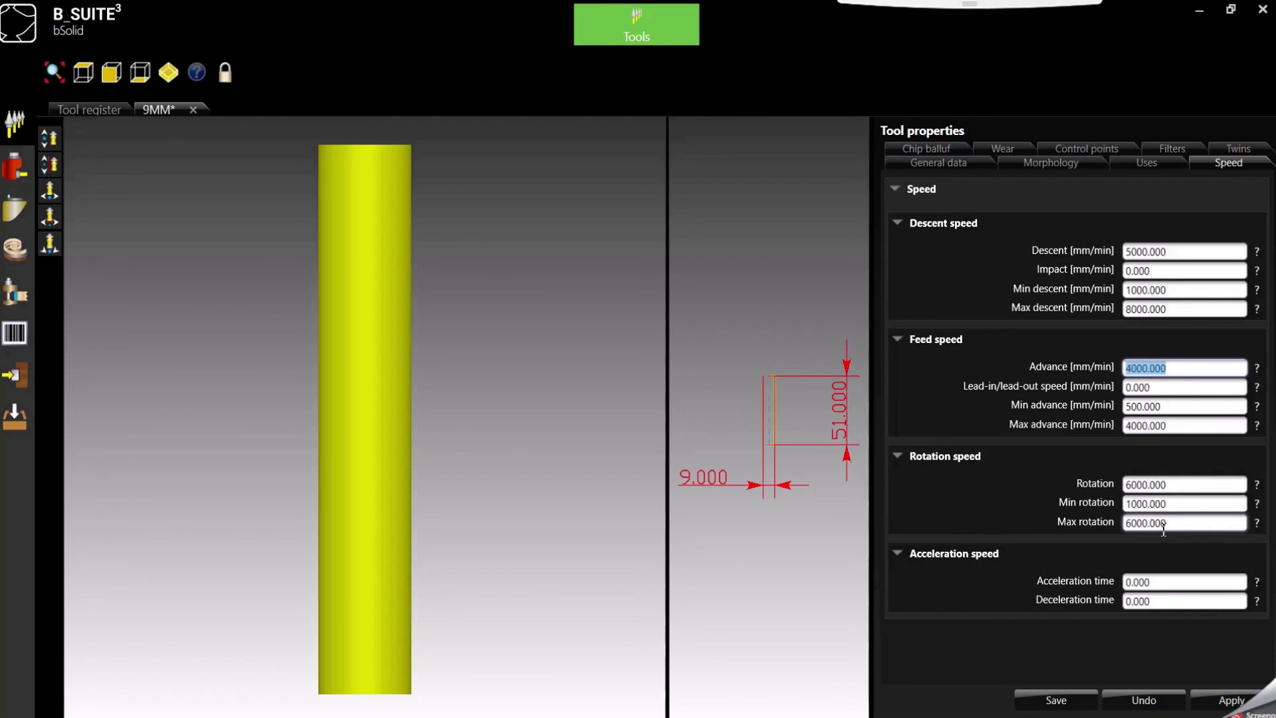
Step: Check the rotation speed and the minimum and maximum descent speeds, and save the 9MM tool
left_click(1163, 485)
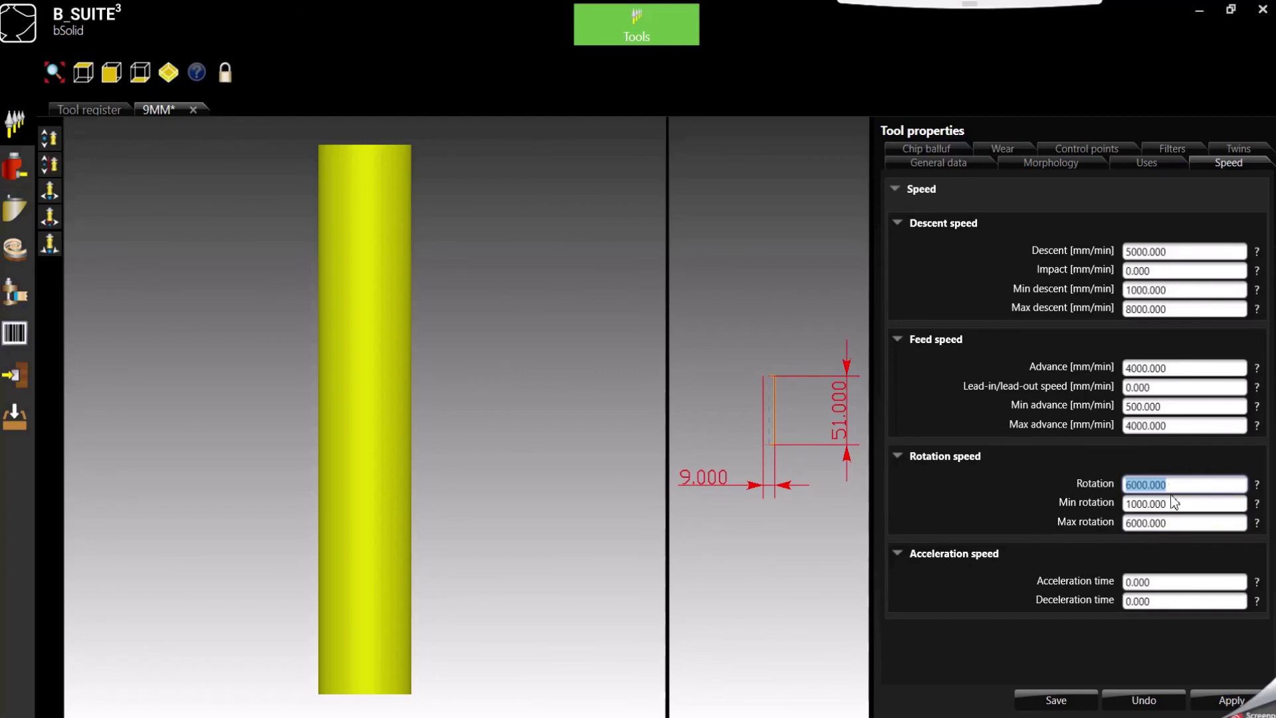
left_click(1175, 523)
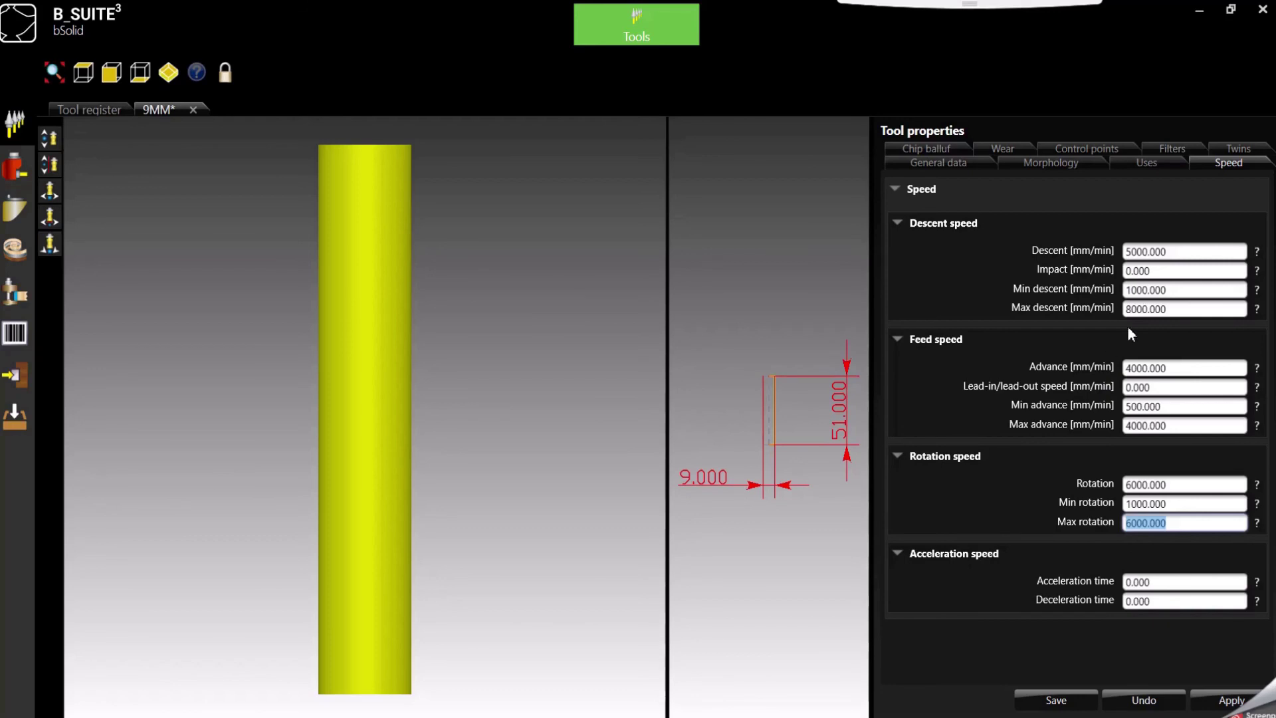
double_click(1157, 289)
key("Tab")
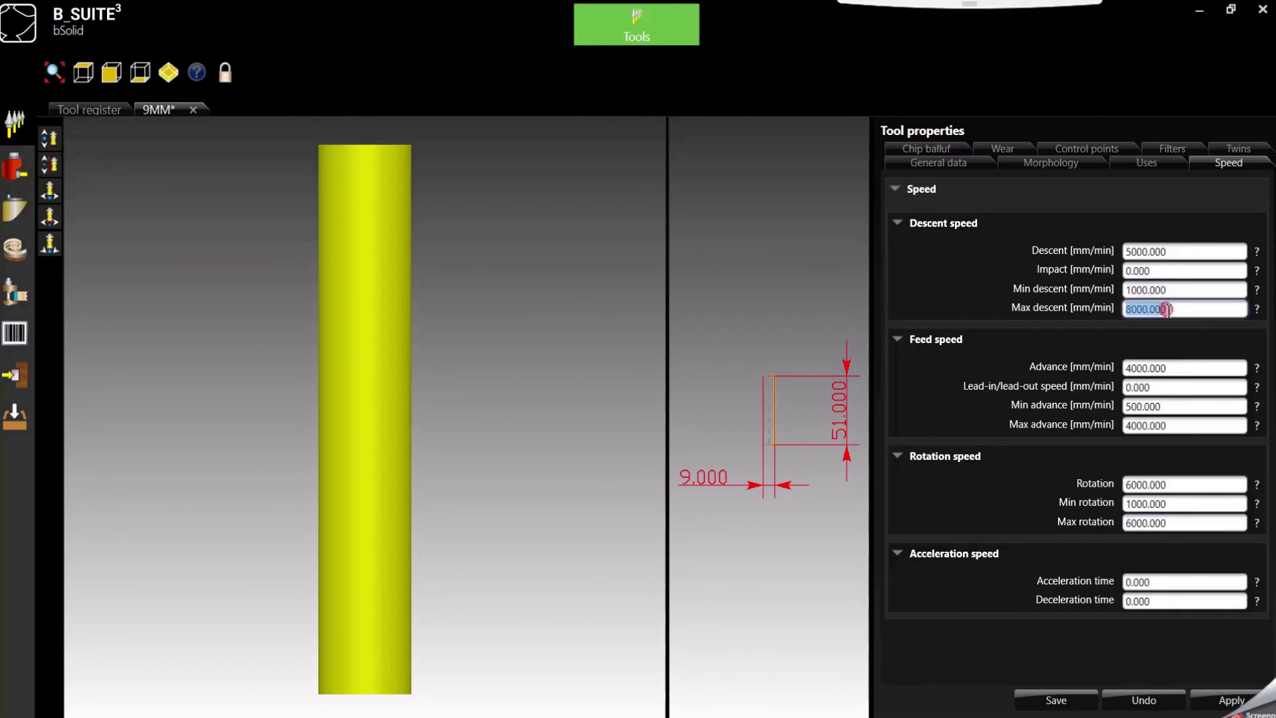
key("shift+Tab")
double_click(1160, 309)
double_click(1160, 290)
double_click(1160, 309)
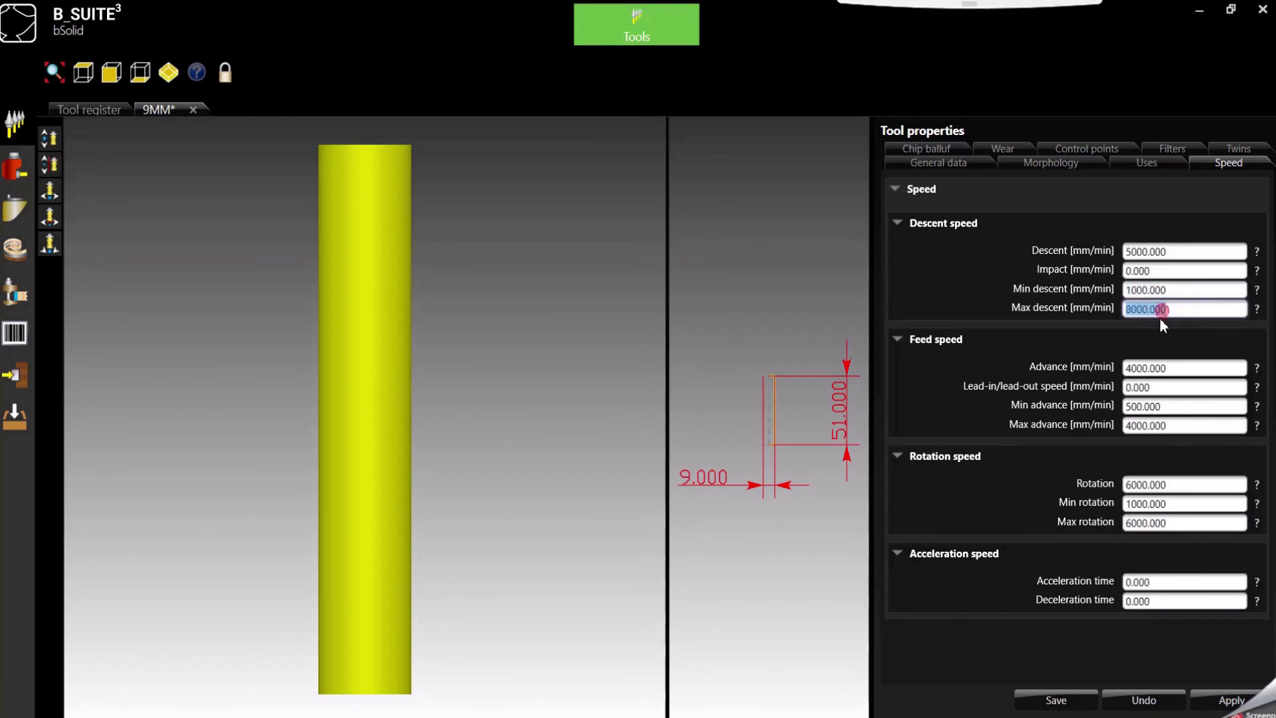
left_click(1049, 702)
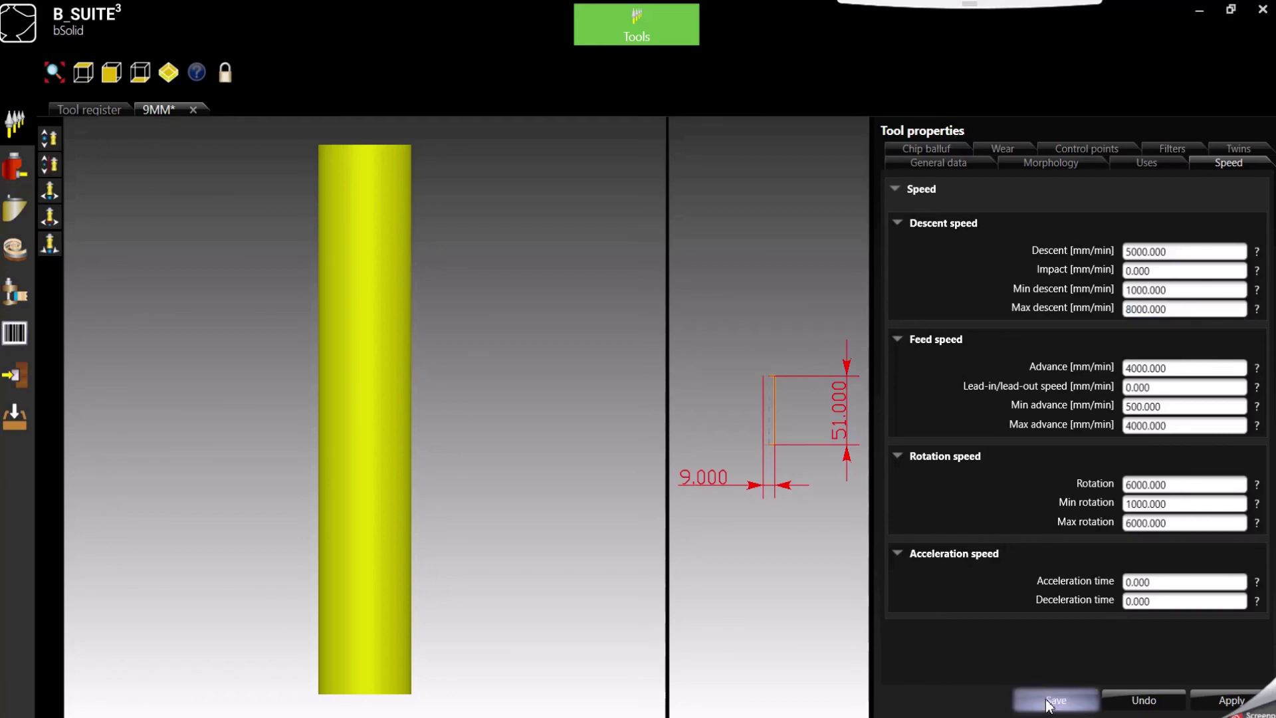